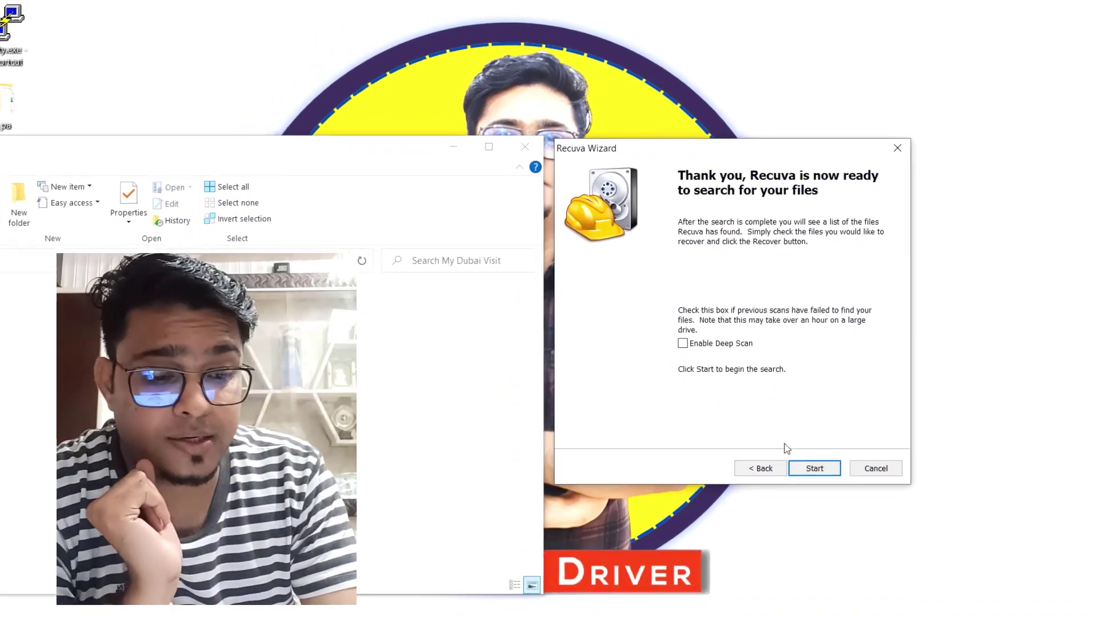
# Step: Run the deleted-file search without Deep Scan and show the results in a maximized window in advanced mode
pyautogui.click(833, 436)
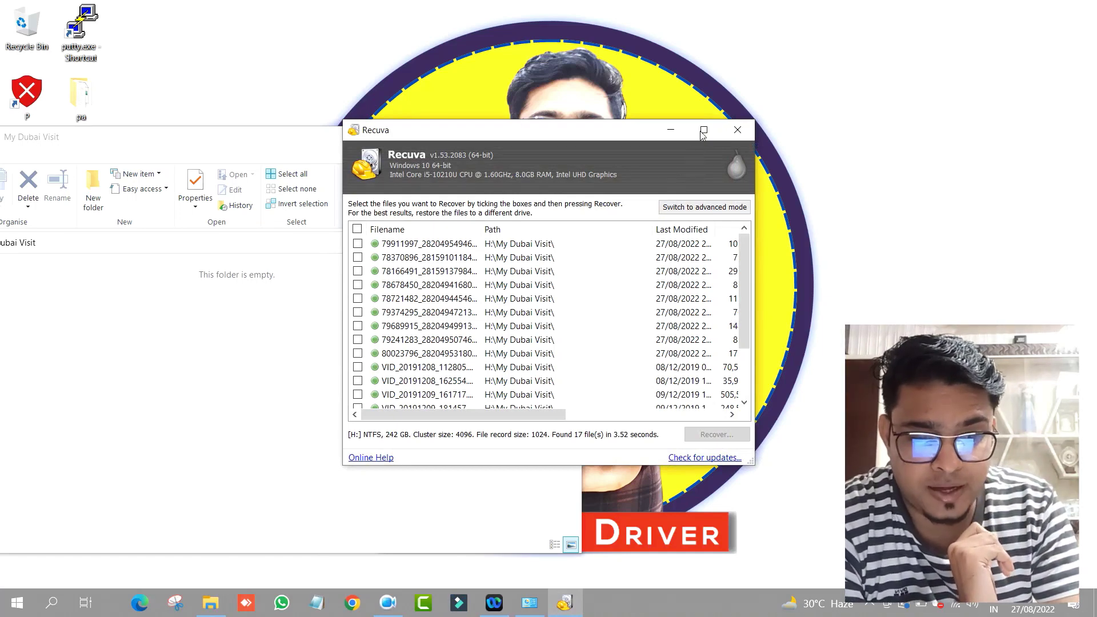
pyautogui.moveTo(579, 133); pyautogui.dragTo(708, 126)
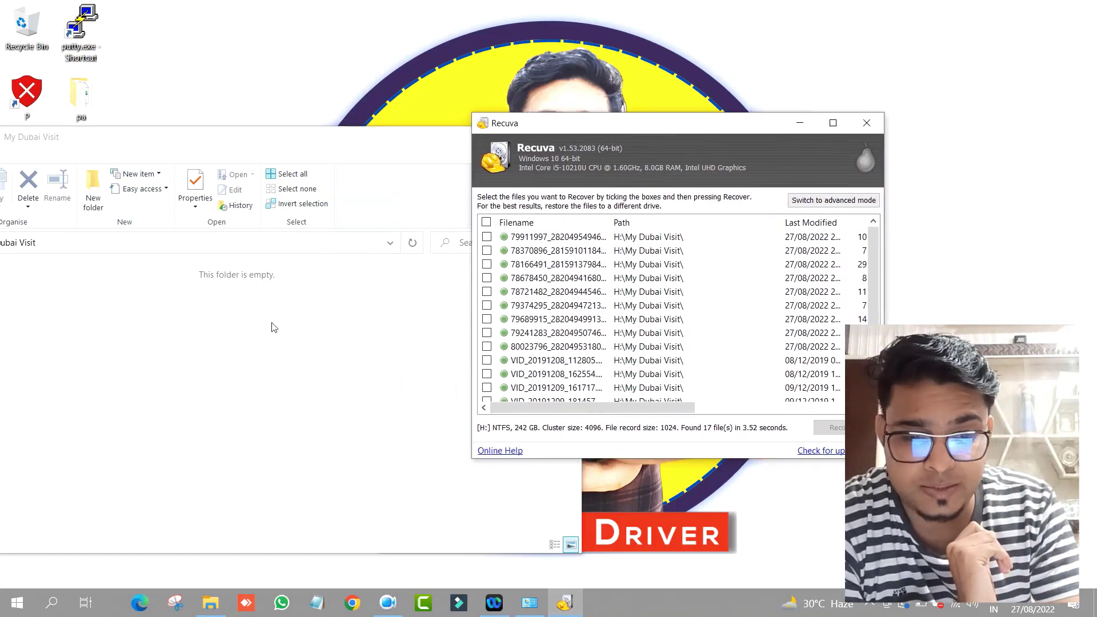
pyautogui.click(2, 283)
pyautogui.click(707, 132)
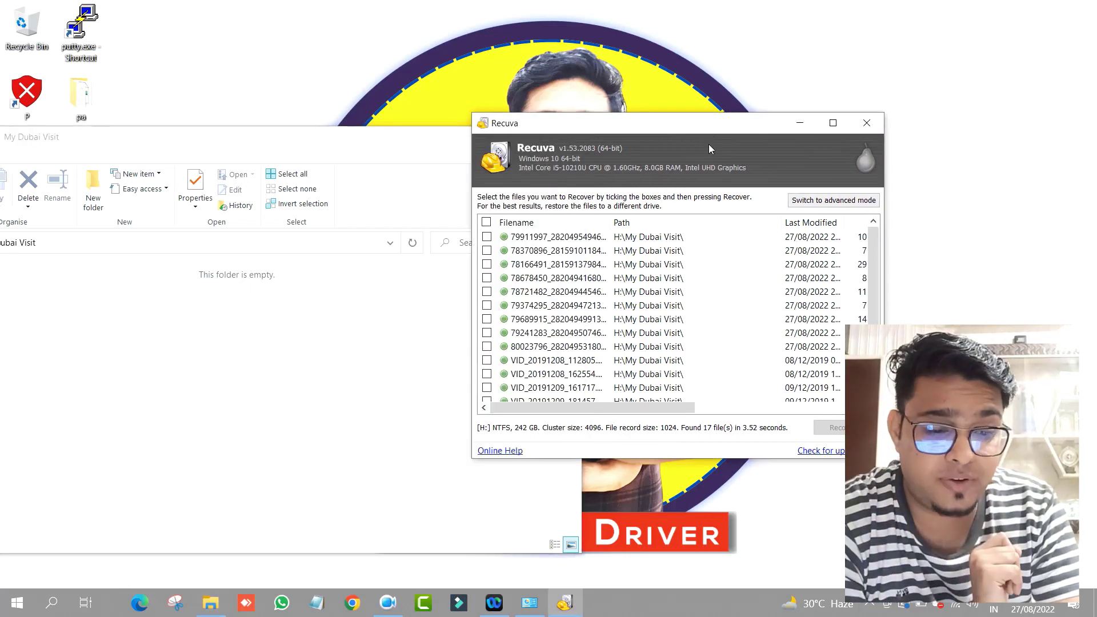
pyautogui.moveTo(604, 408); pyautogui.dragTo(526, 412)
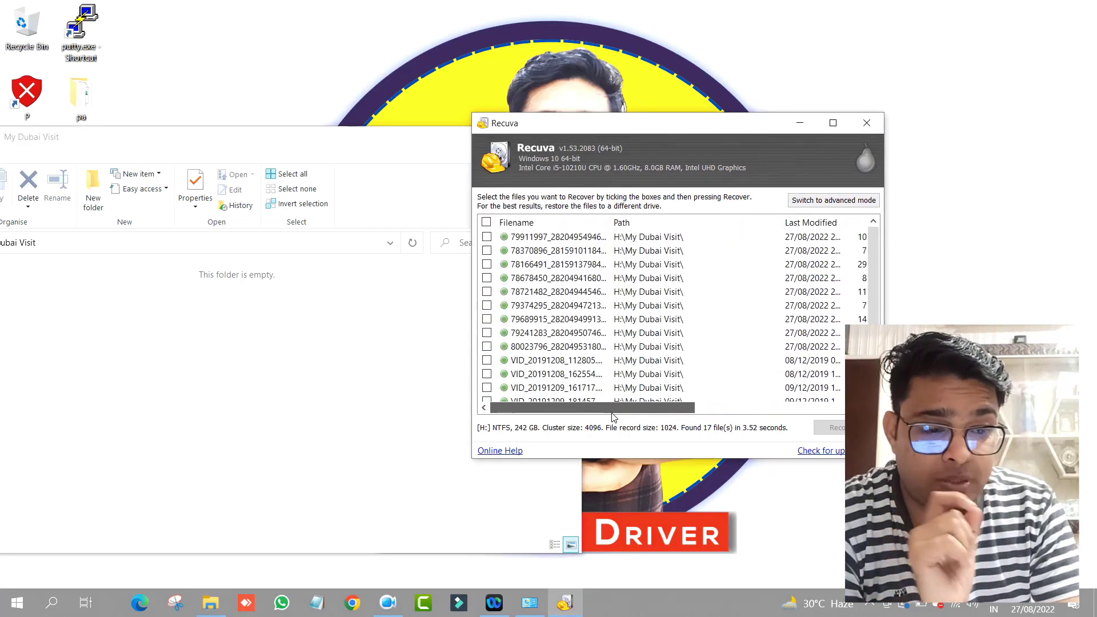
pyautogui.click(833, 123)
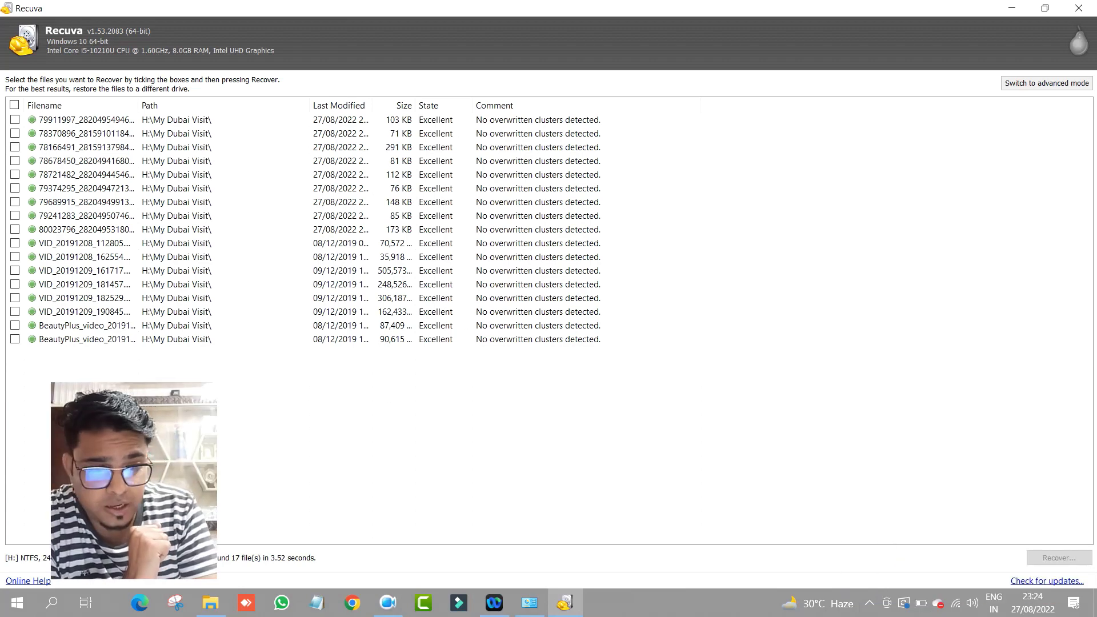
pyautogui.click(1022, 87)
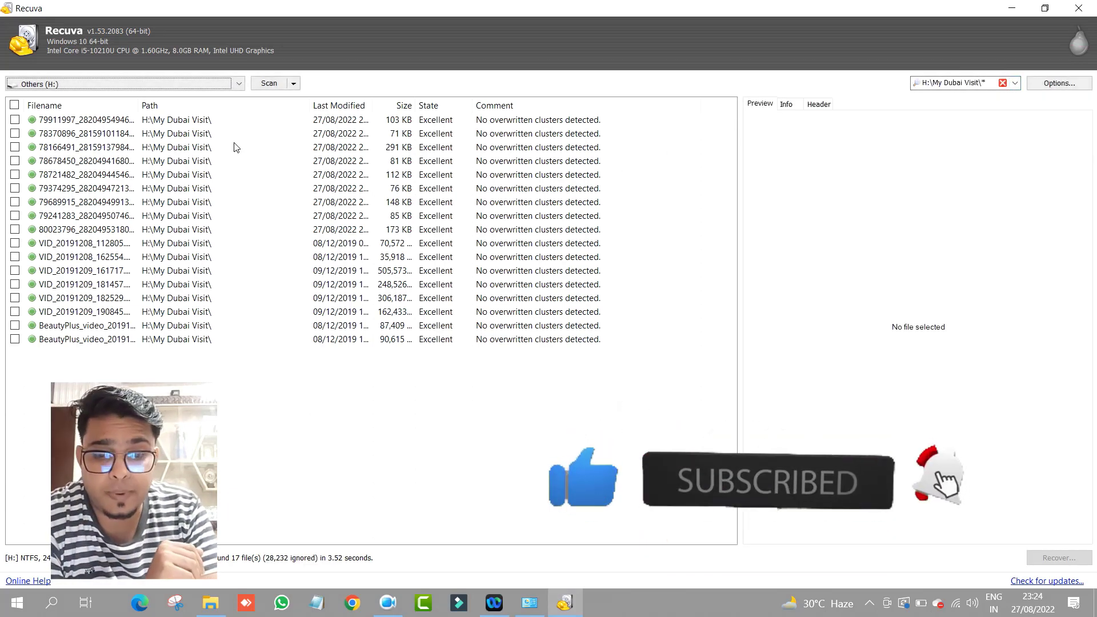
# Step: Preview the found files one after another, from the first photo to the last BeautyPlus video
pyautogui.click(163, 121)
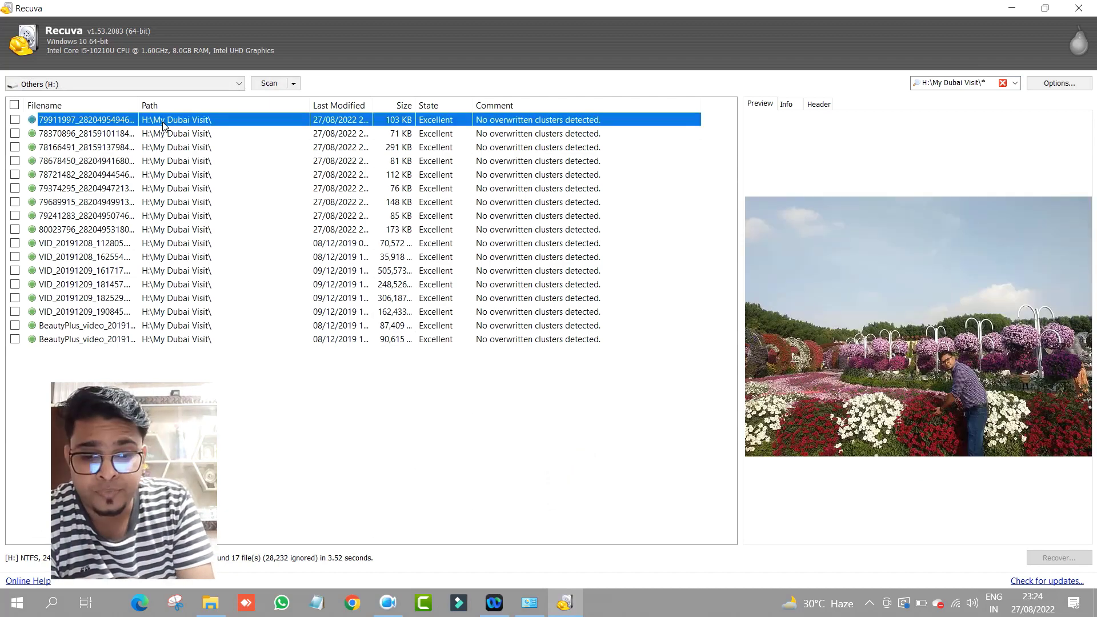
pyautogui.press('Down')
pyautogui.press('Down')
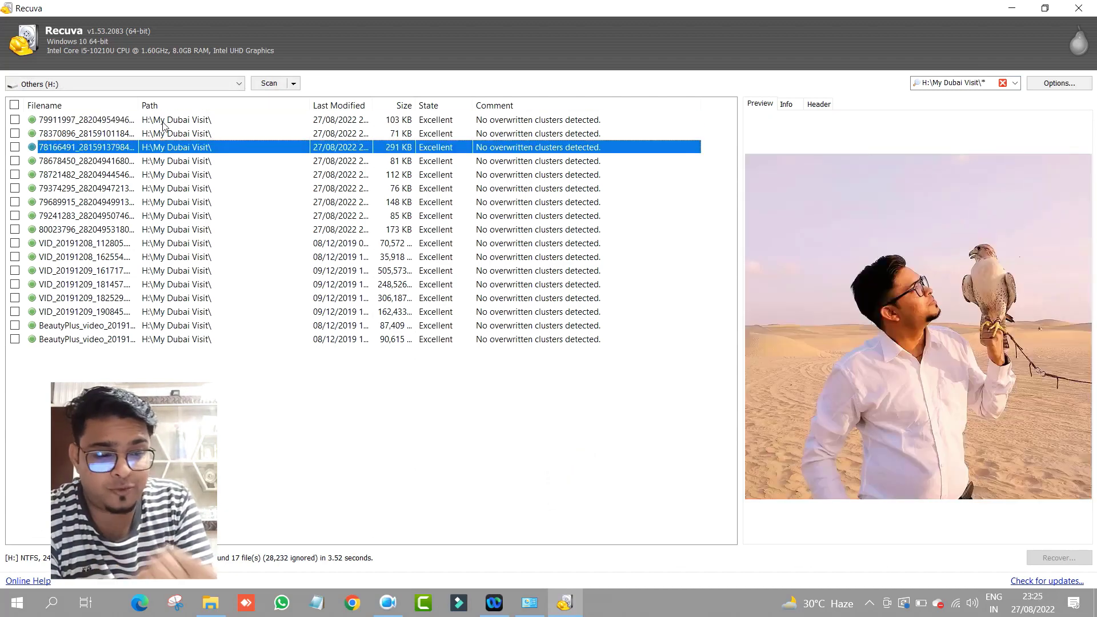
pyautogui.press('Down')
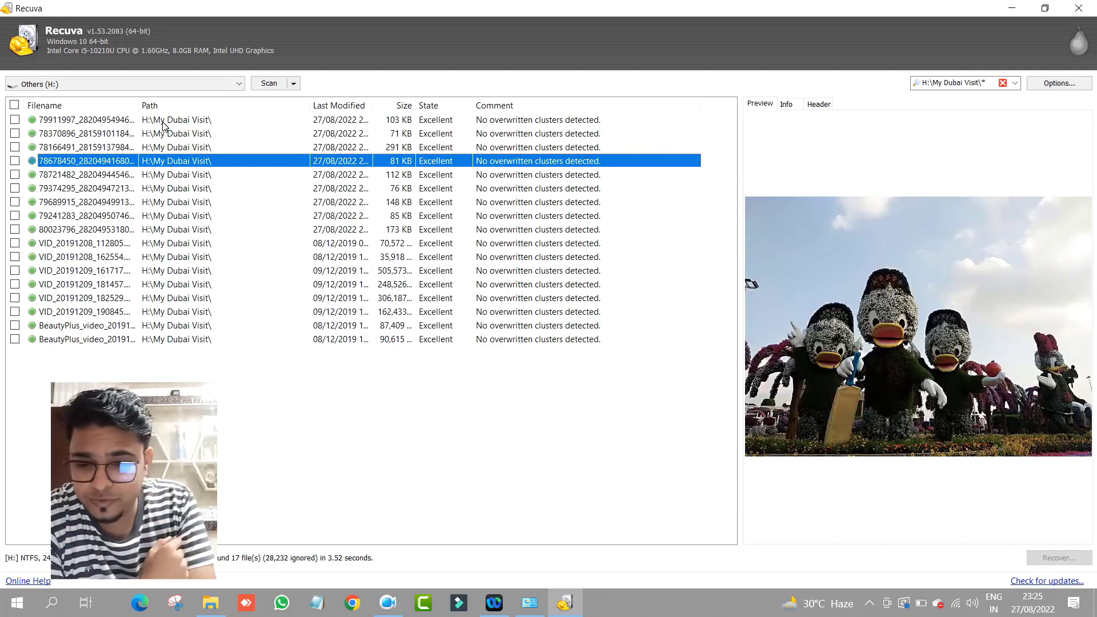
pyautogui.press('Down')
pyautogui.press('Down')
pyautogui.press('Down')
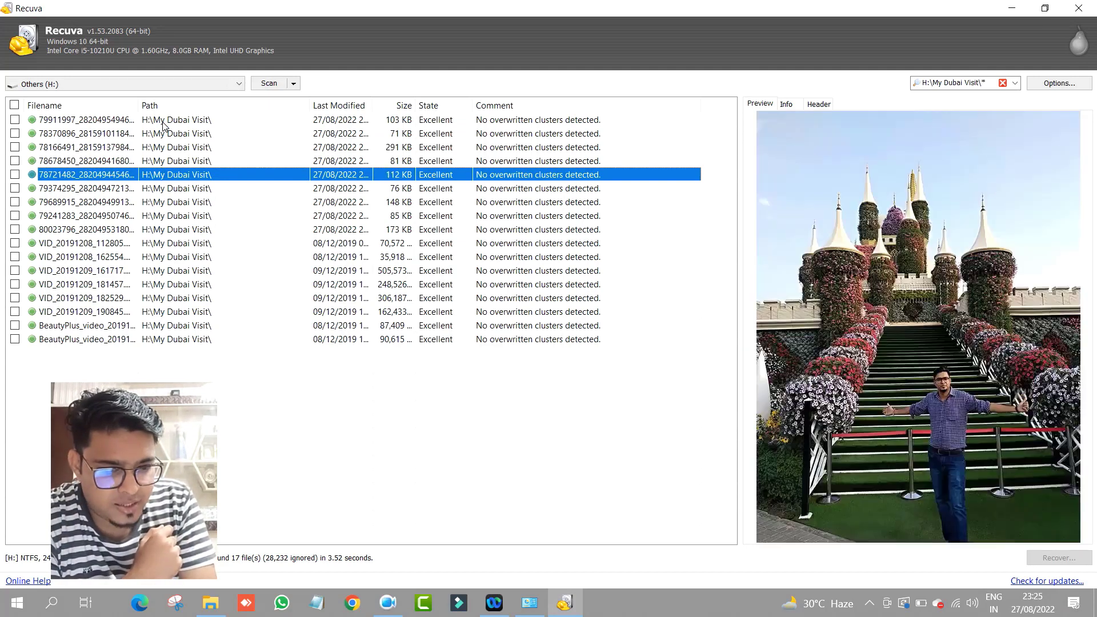
pyautogui.press('Down')
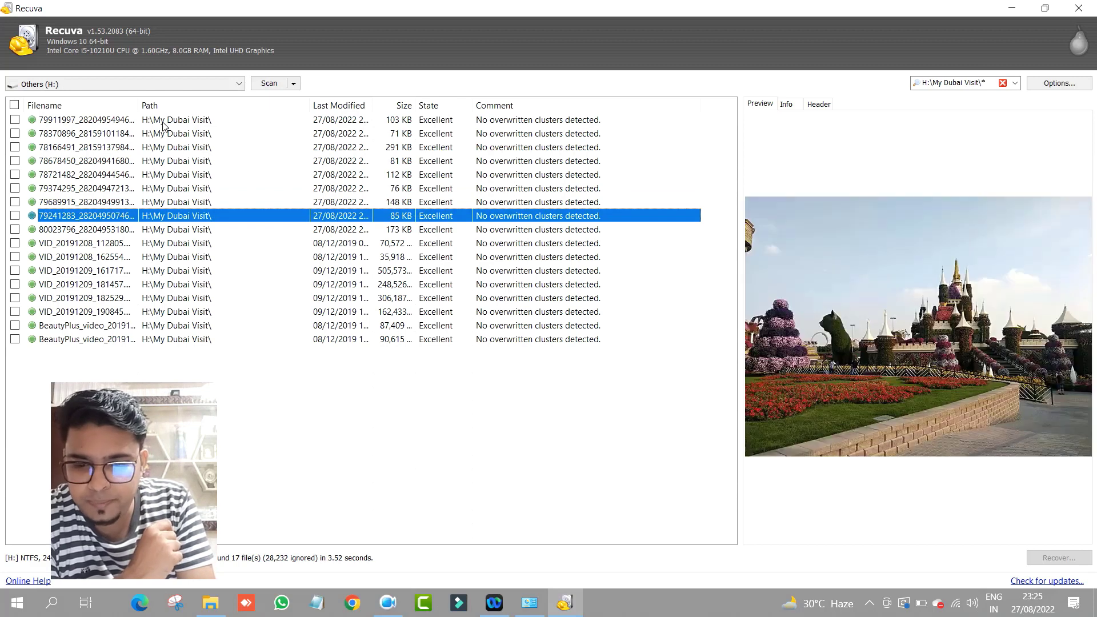
pyautogui.press('Down')
pyautogui.press('Down')
pyautogui.press('Down')
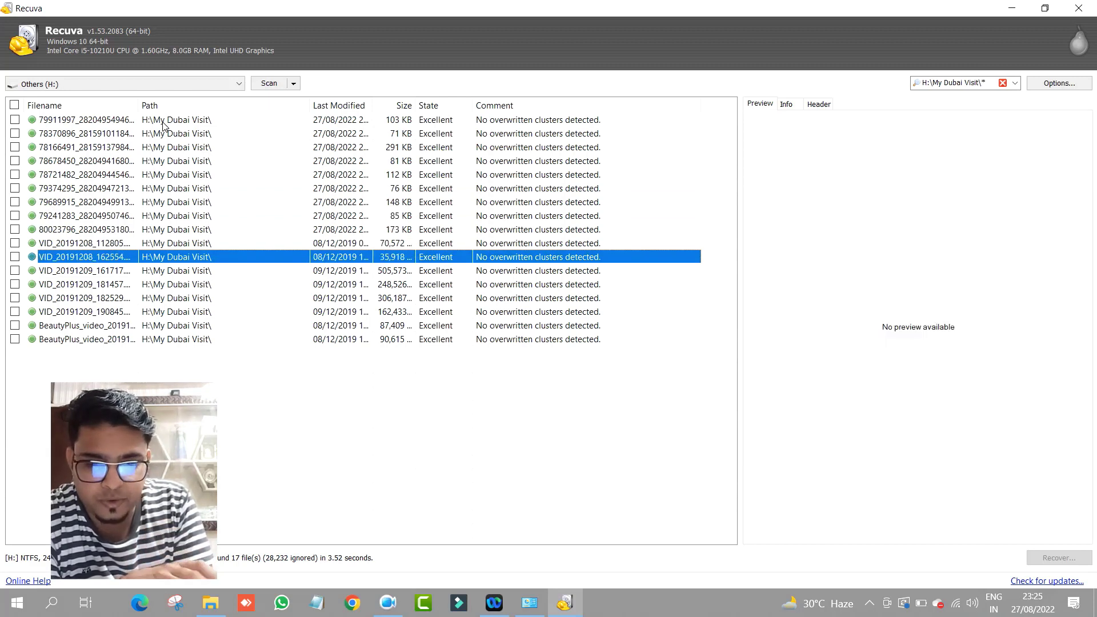
pyautogui.press('Down')
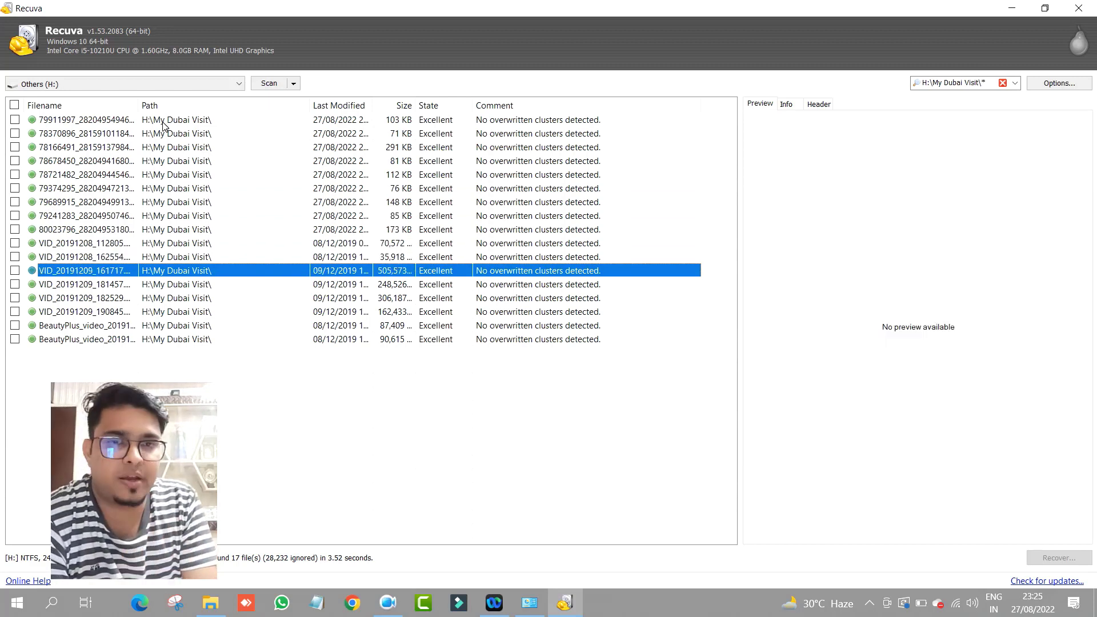
pyautogui.press('Down')
pyautogui.press('Down')
pyautogui.press('Down')
pyautogui.press('Down')
pyautogui.press('Down')
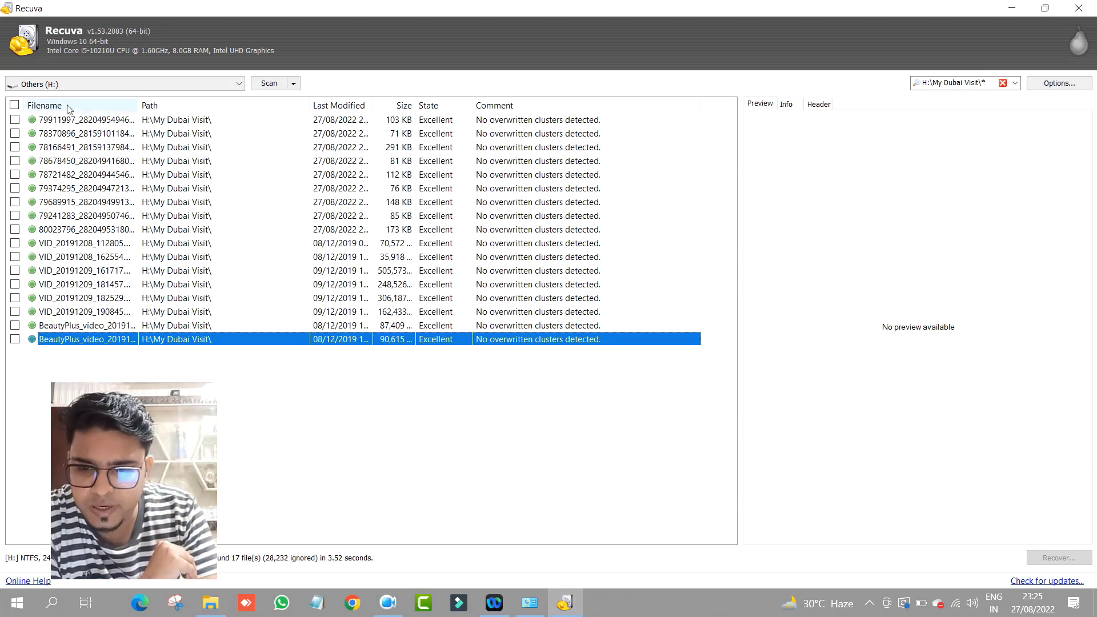
# Step: Recover all found files to the My Dubai Visit folder on Others (H:), accepting the restore to the same drive
pyautogui.click(14, 105)
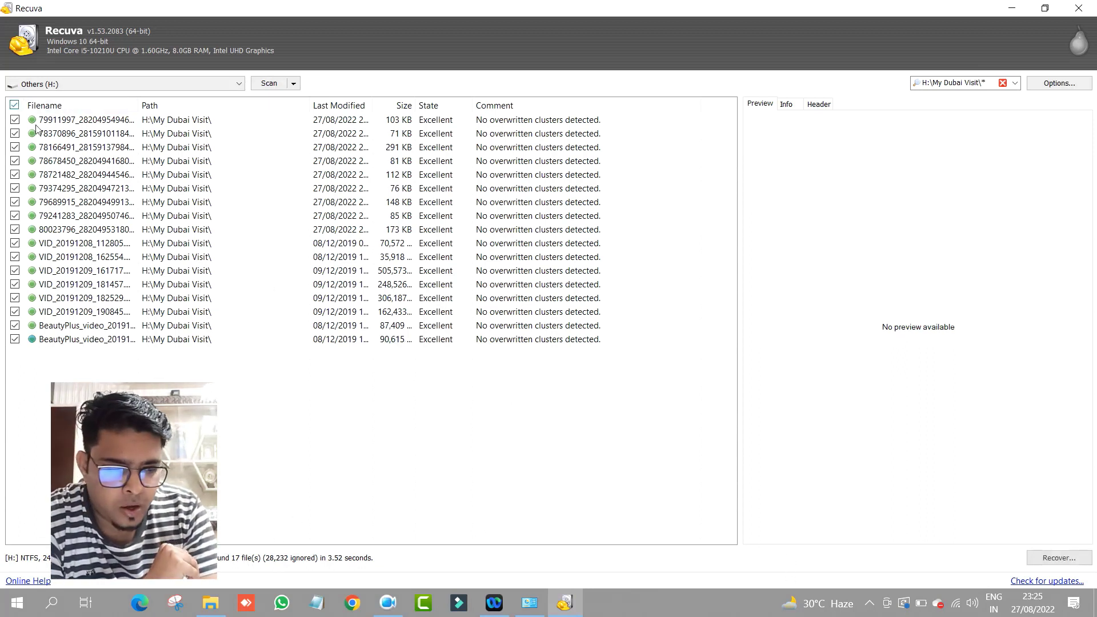
pyautogui.click(1047, 559)
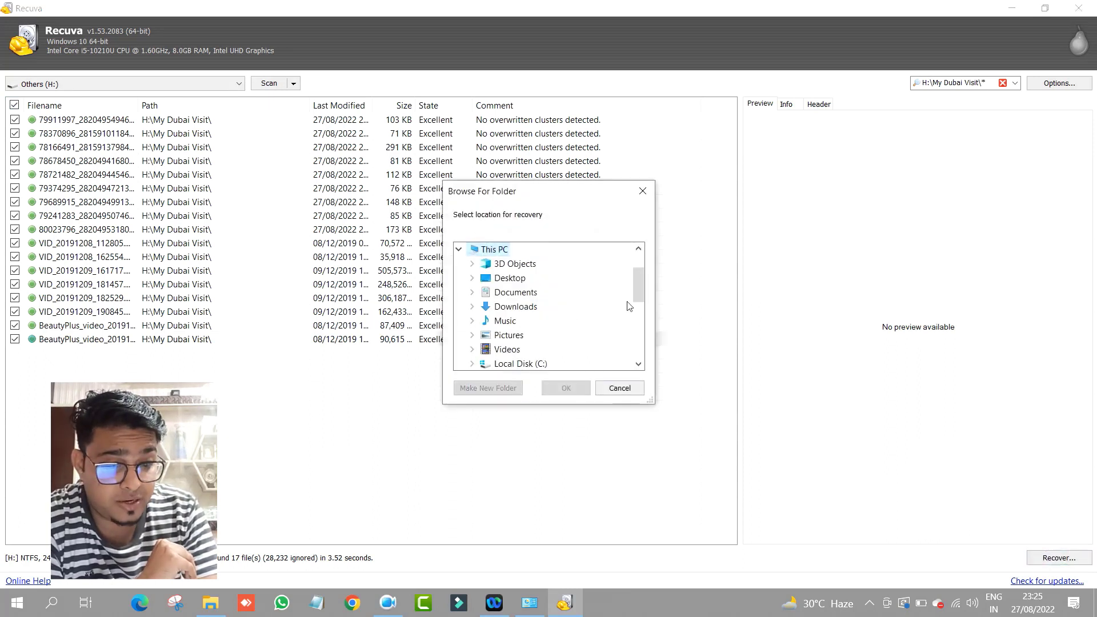
pyautogui.moveTo(639, 290); pyautogui.dragTo(635, 336)
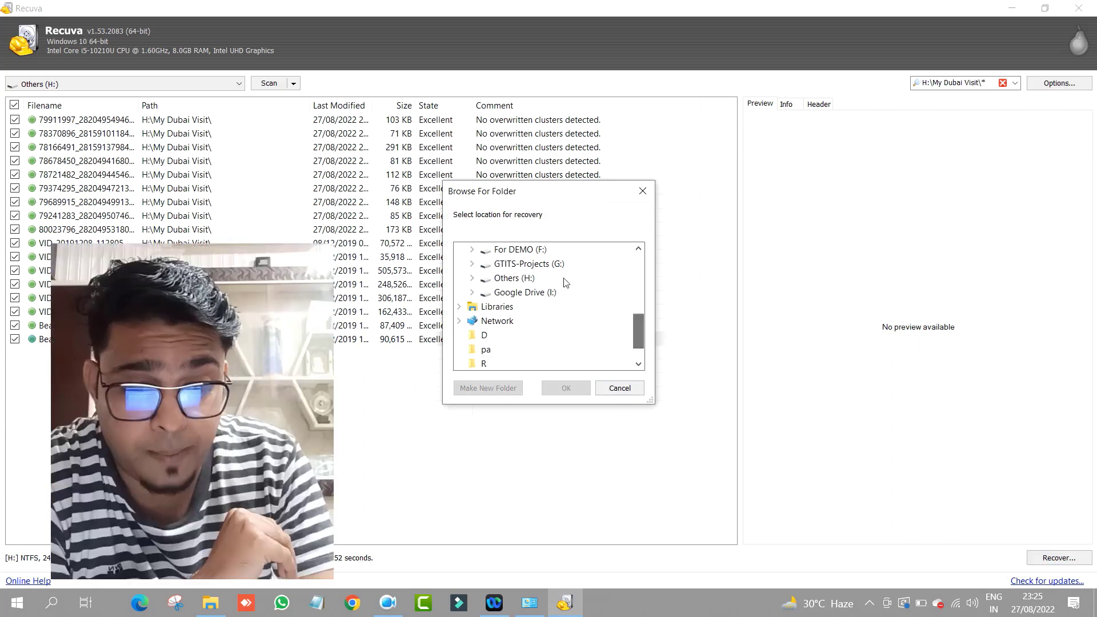
pyautogui.click(521, 279)
pyautogui.moveTo(641, 299); pyautogui.dragTo(642, 321)
pyautogui.click(552, 322)
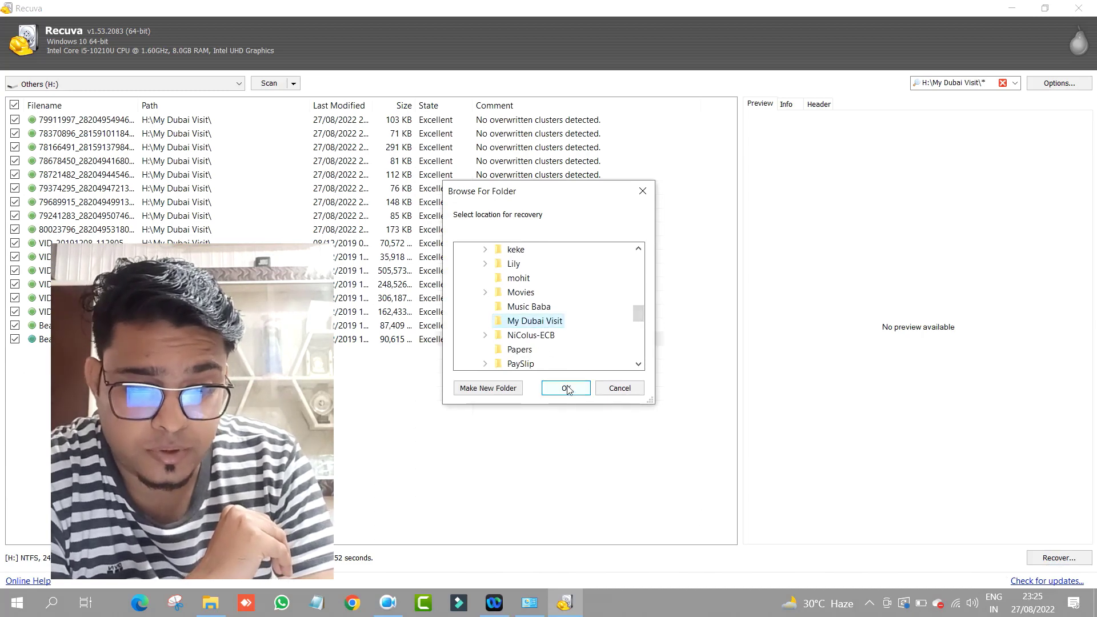
pyautogui.click(566, 388)
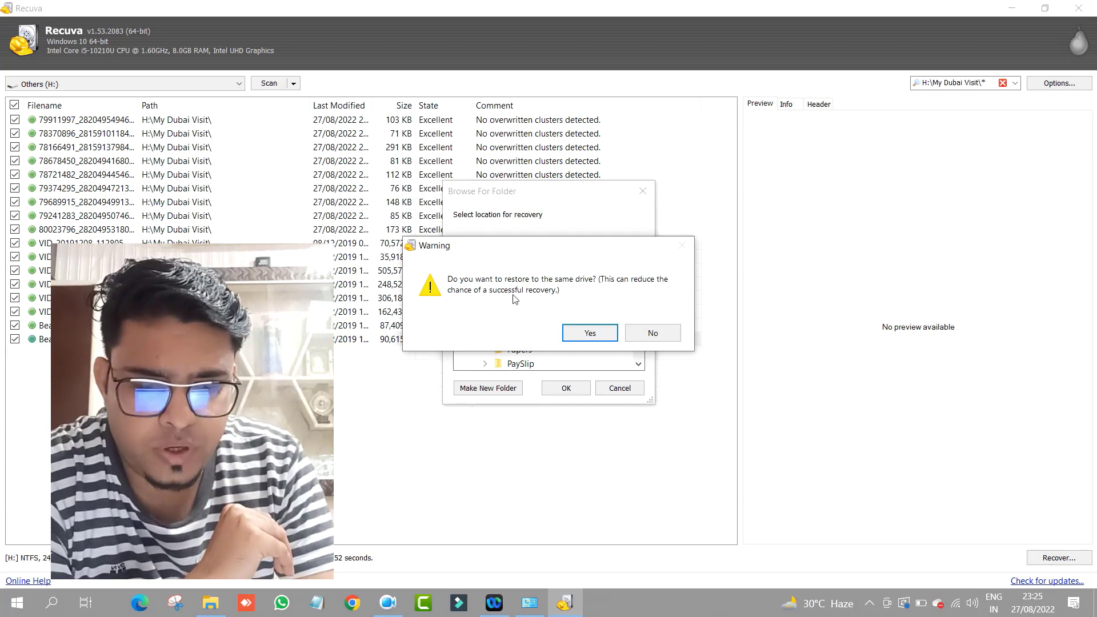
pyautogui.click(586, 341)
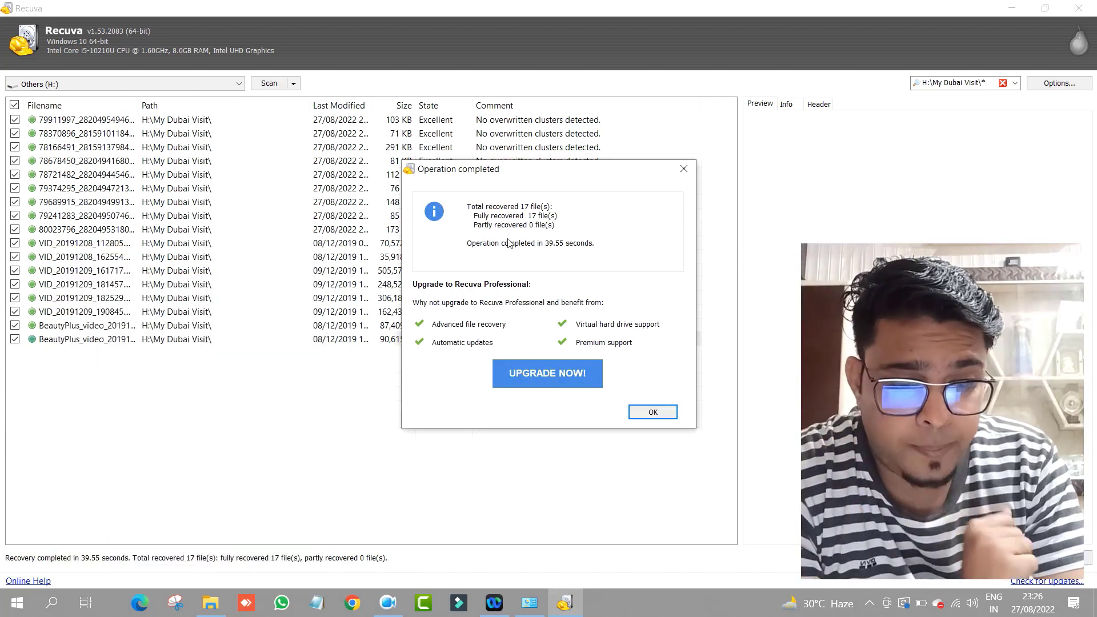
pyautogui.click(650, 413)
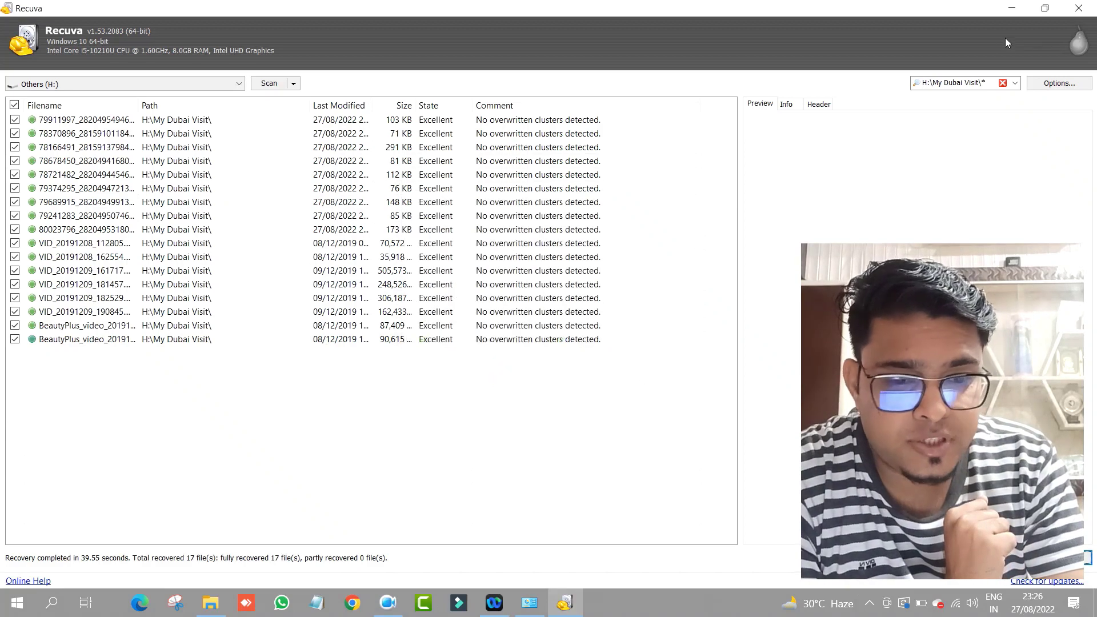
# Step: Minimize the recovery program and show the My Dubai Visit folder window maximized
pyautogui.click(1012, 8)
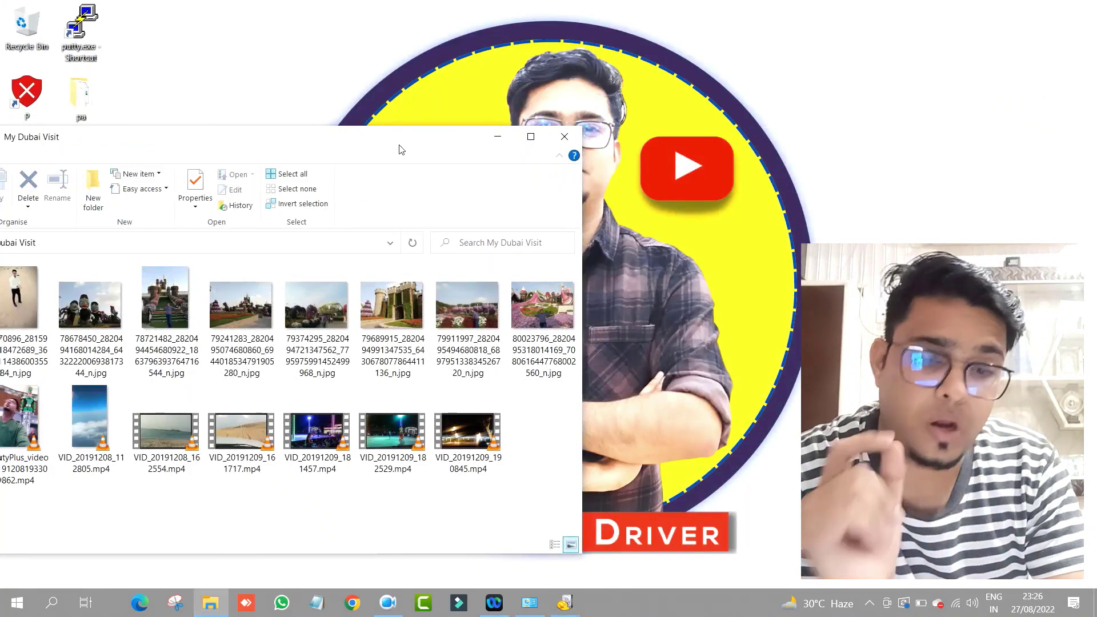
pyautogui.moveTo(501, 152); pyautogui.dragTo(773, 99)
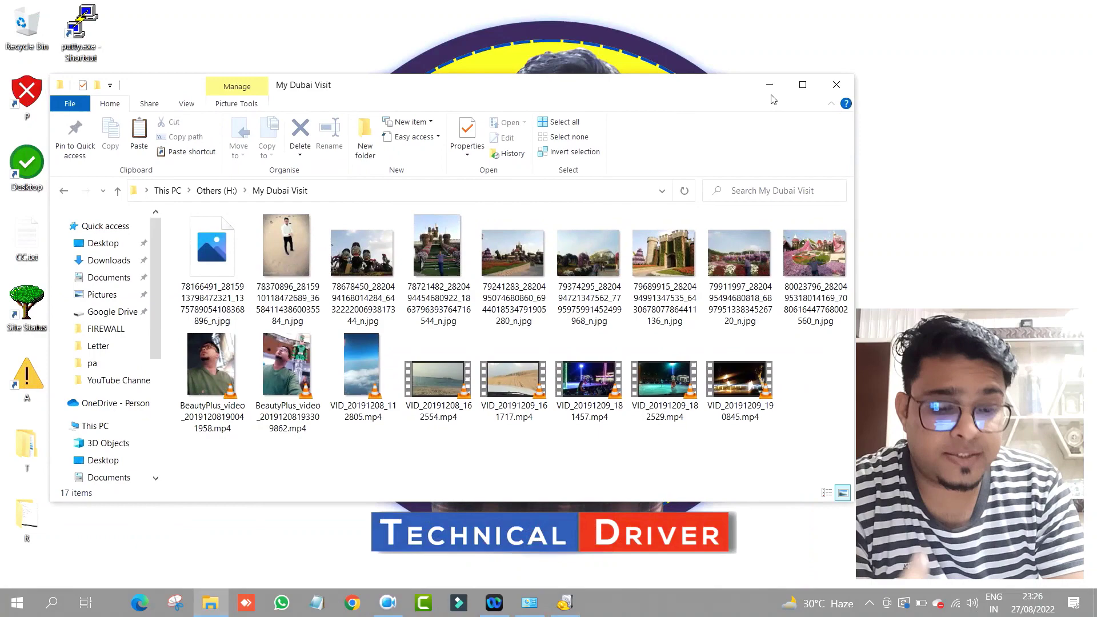
pyautogui.click(800, 88)
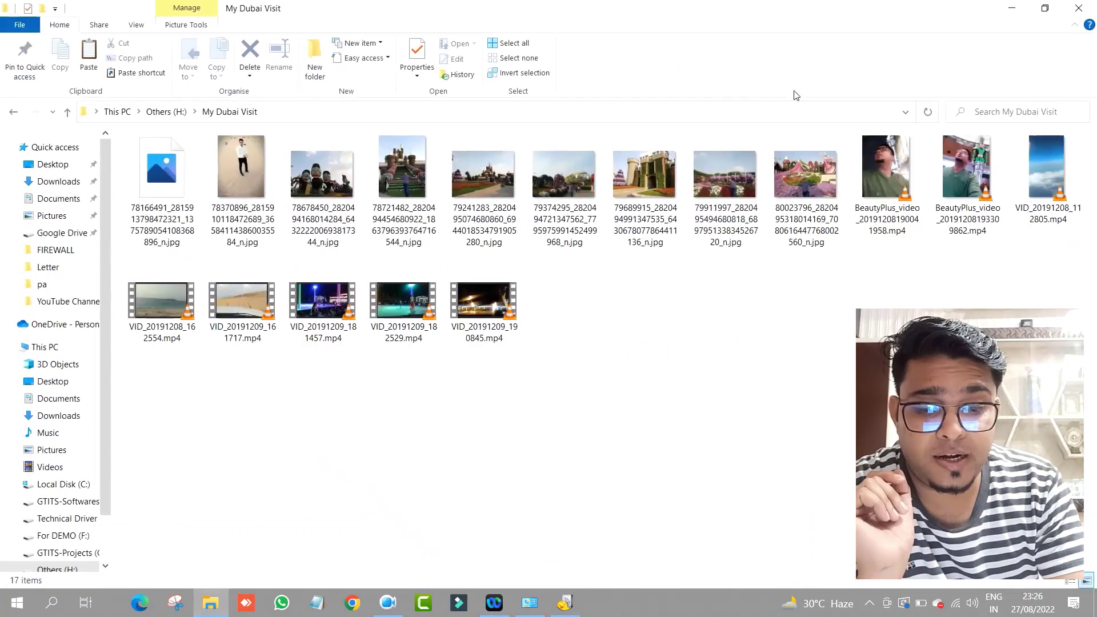
# Step: Open the second recovered photo and browse through the following photos up to the first BeautyPlus video
pyautogui.doubleClick(250, 205)
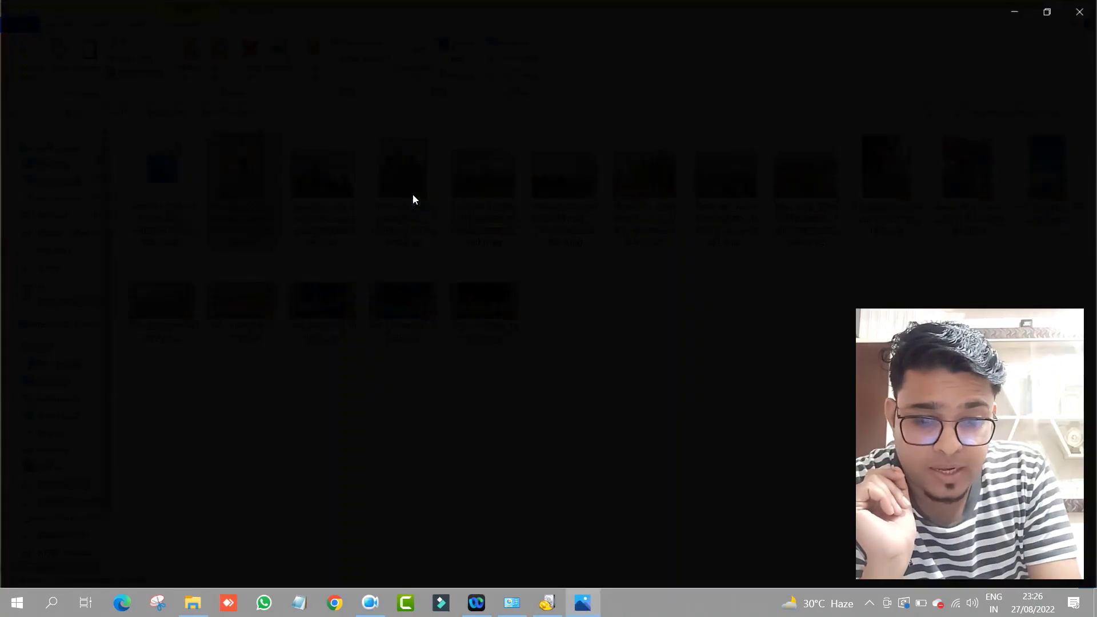
pyautogui.press('Right')
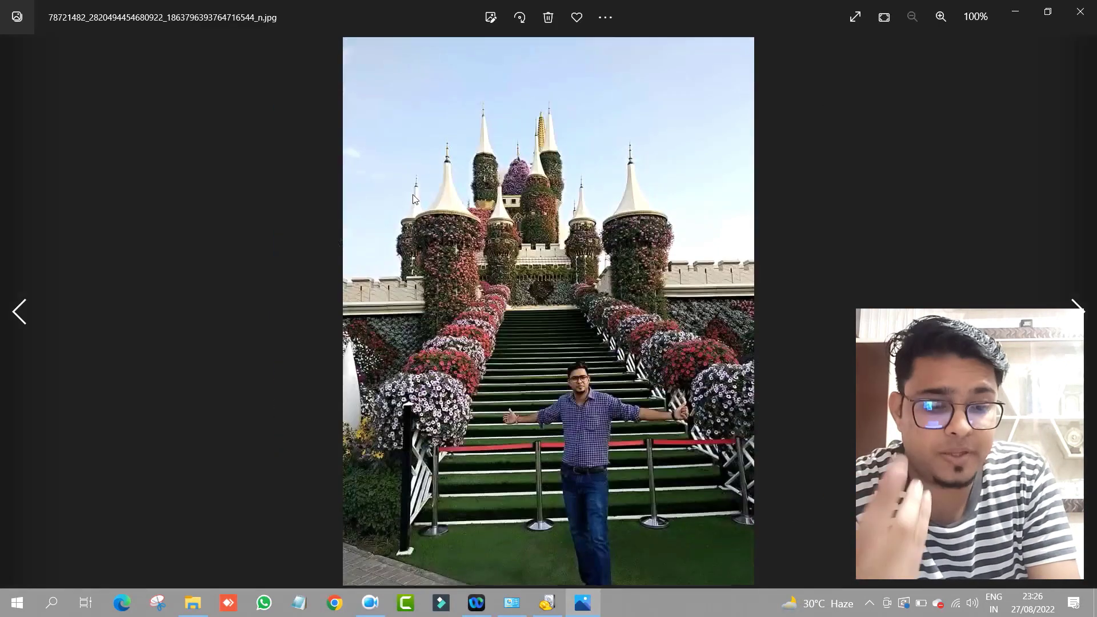
pyautogui.press('Right')
pyautogui.press('Right')
pyautogui.press('Right')
pyautogui.press('Right')
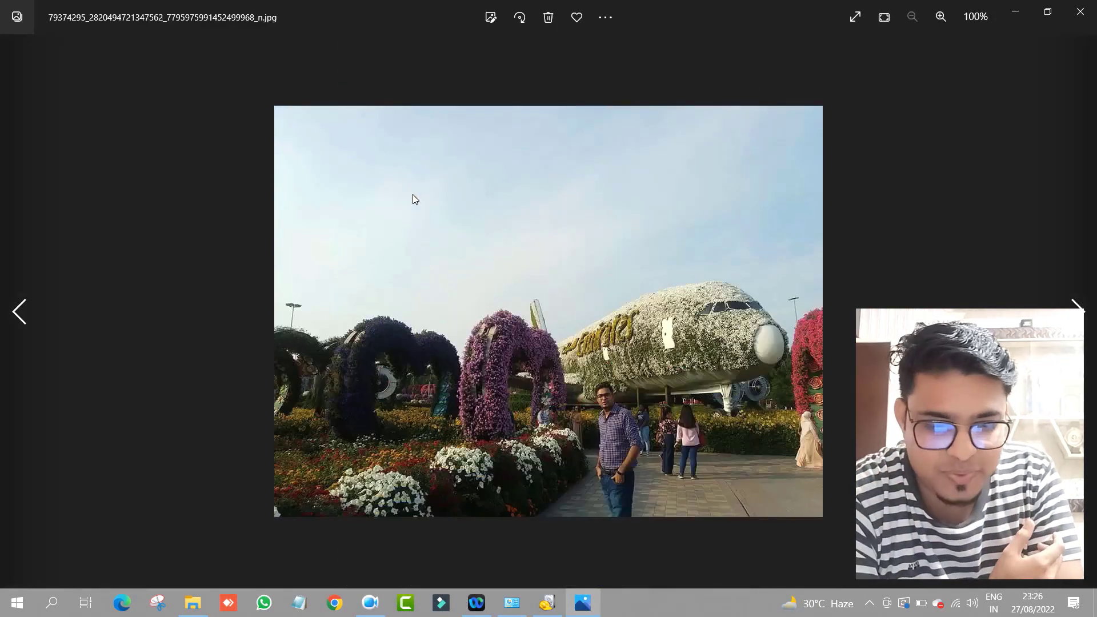
pyautogui.press('Right')
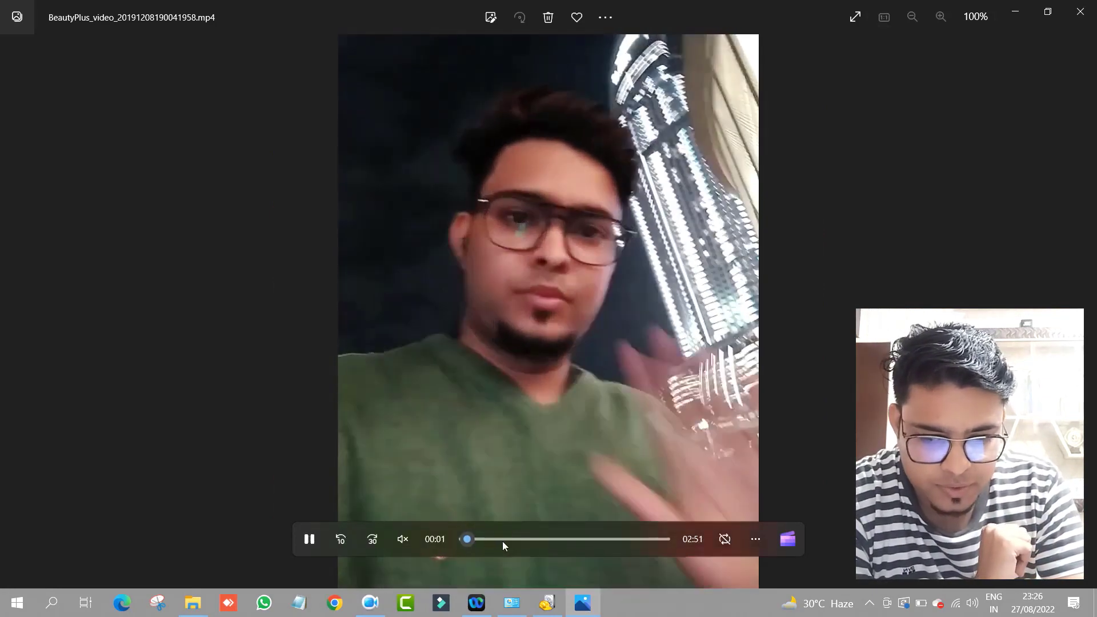
# Step: Check several points of the playing BeautyPlus video with the sound unmuted at volume 85, and close the viewer
pyautogui.click(503, 539)
pyautogui.click(552, 538)
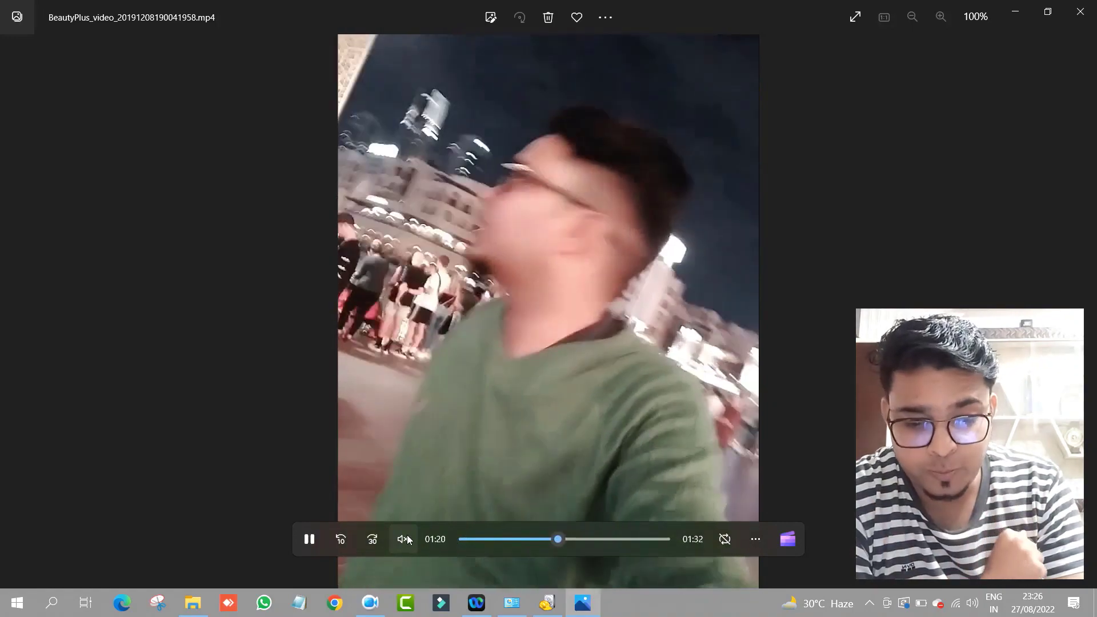
pyautogui.click(404, 540)
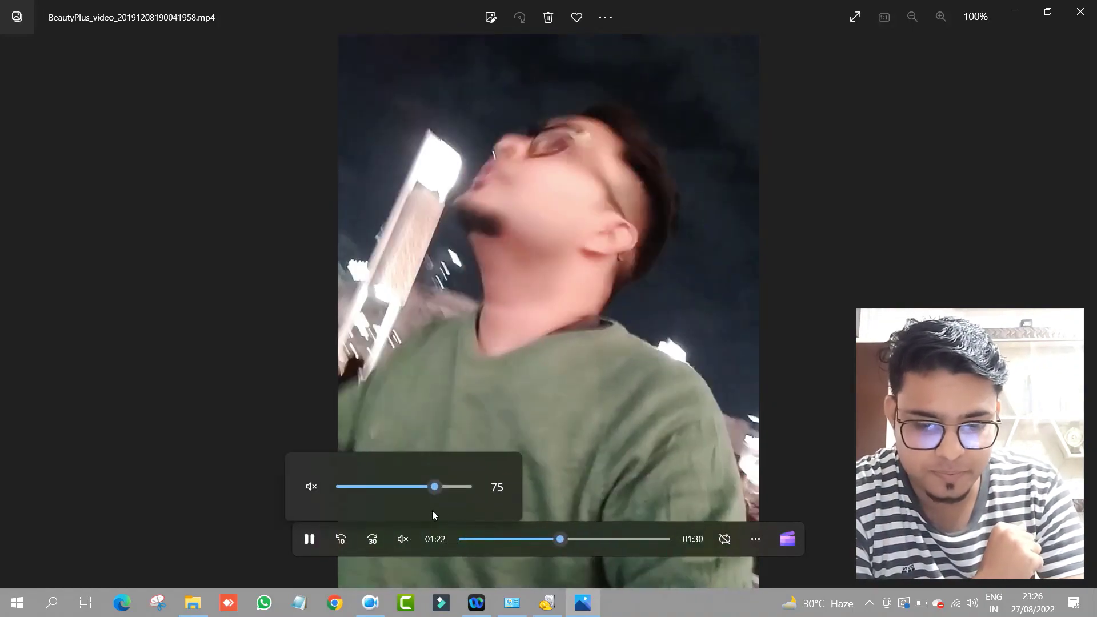
pyautogui.click(447, 487)
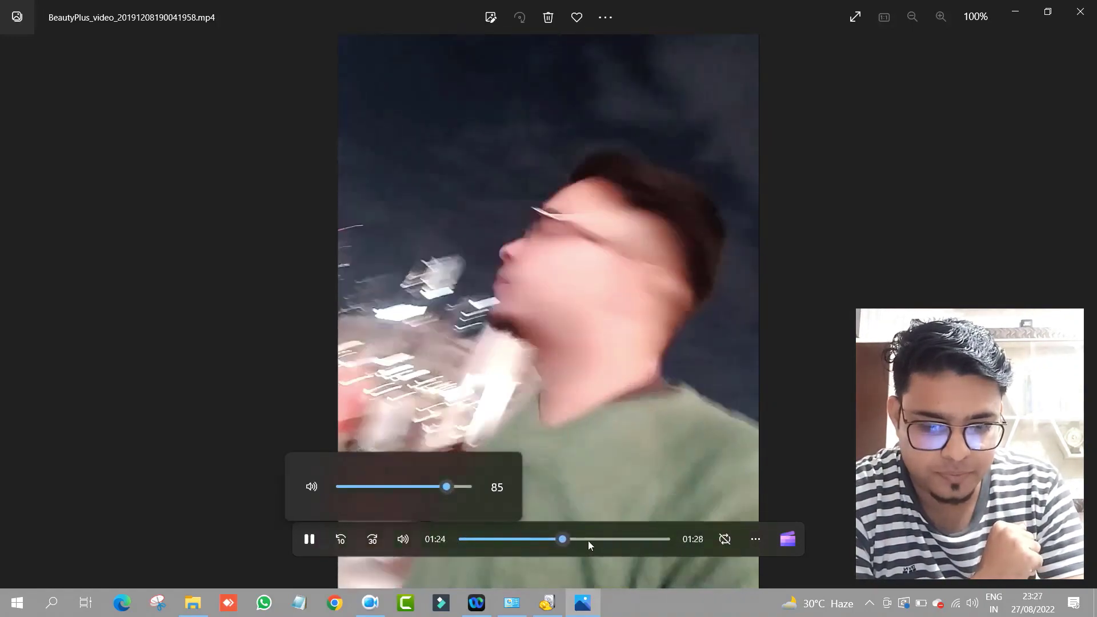
pyautogui.click(622, 537)
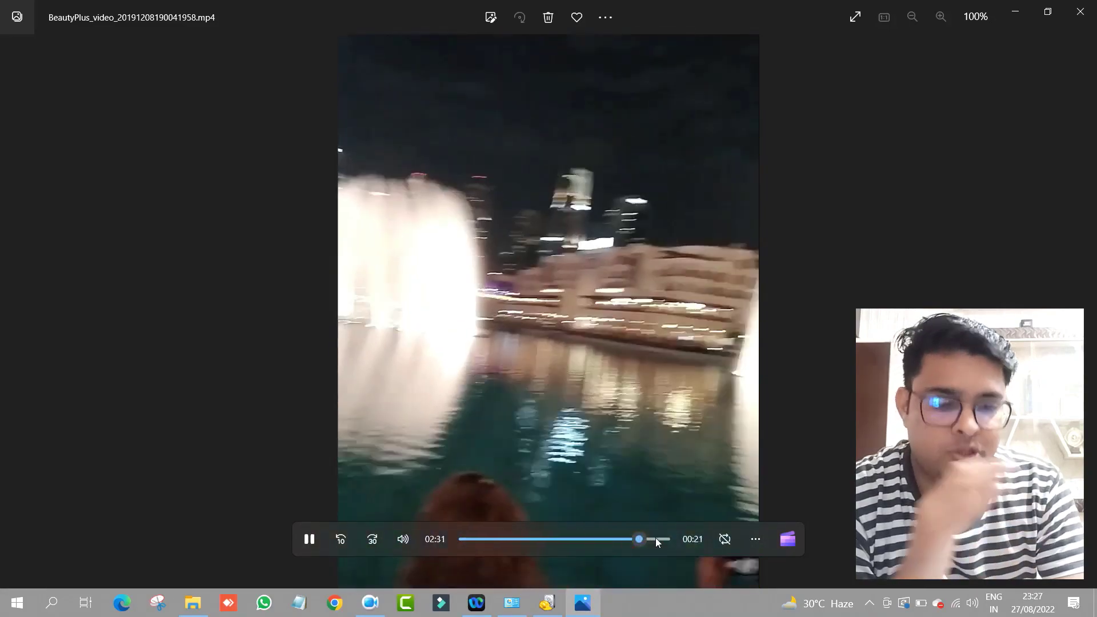
pyautogui.click(657, 537)
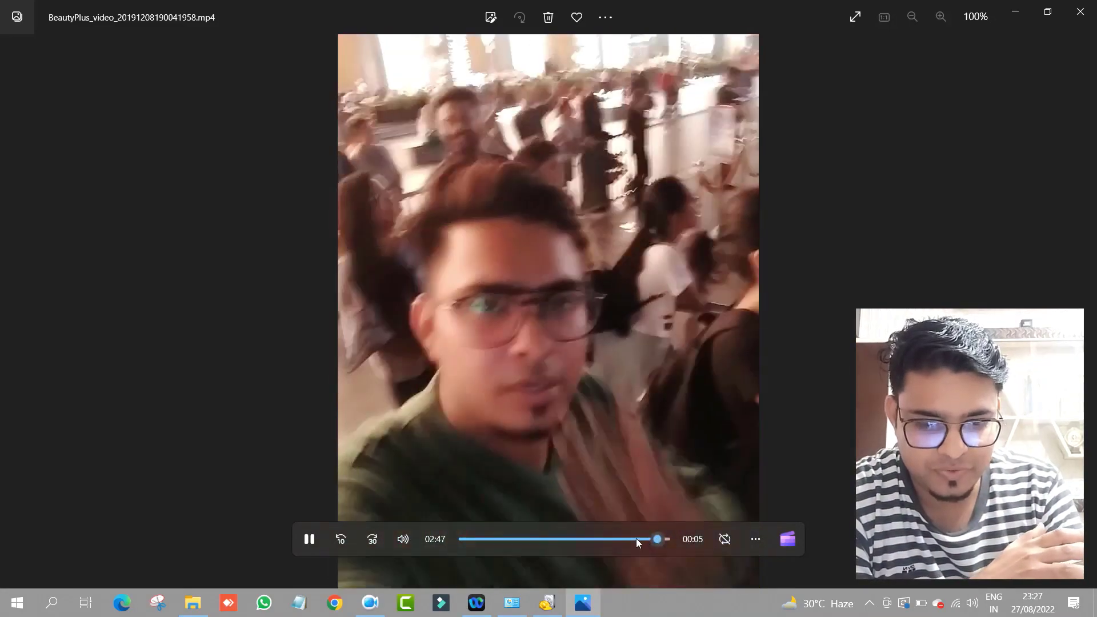
pyautogui.click(608, 539)
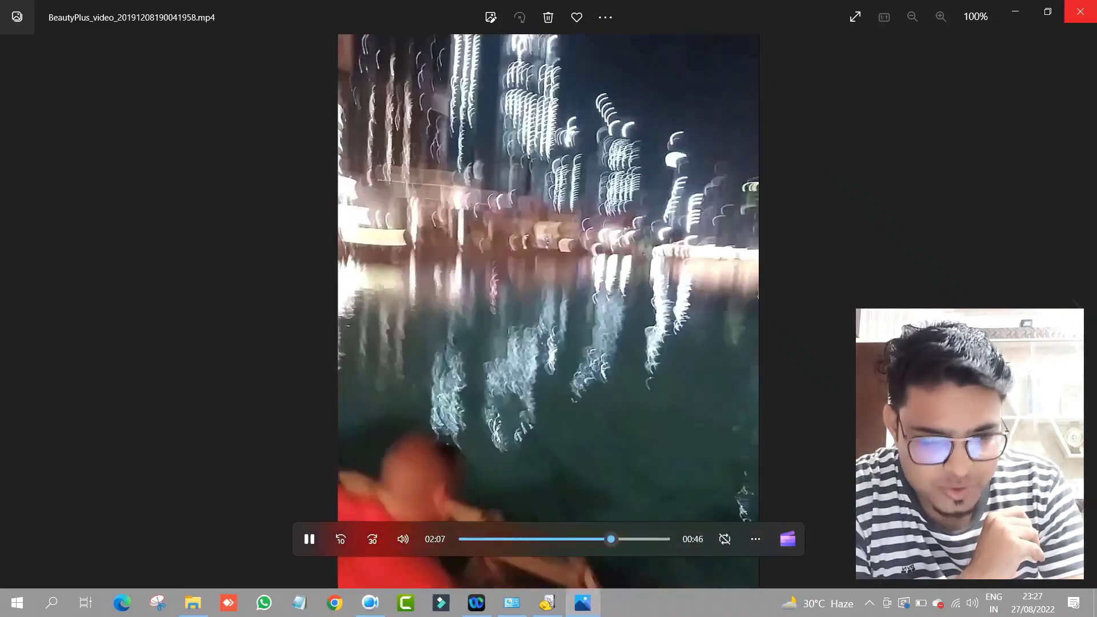
pyautogui.click(1081, 11)
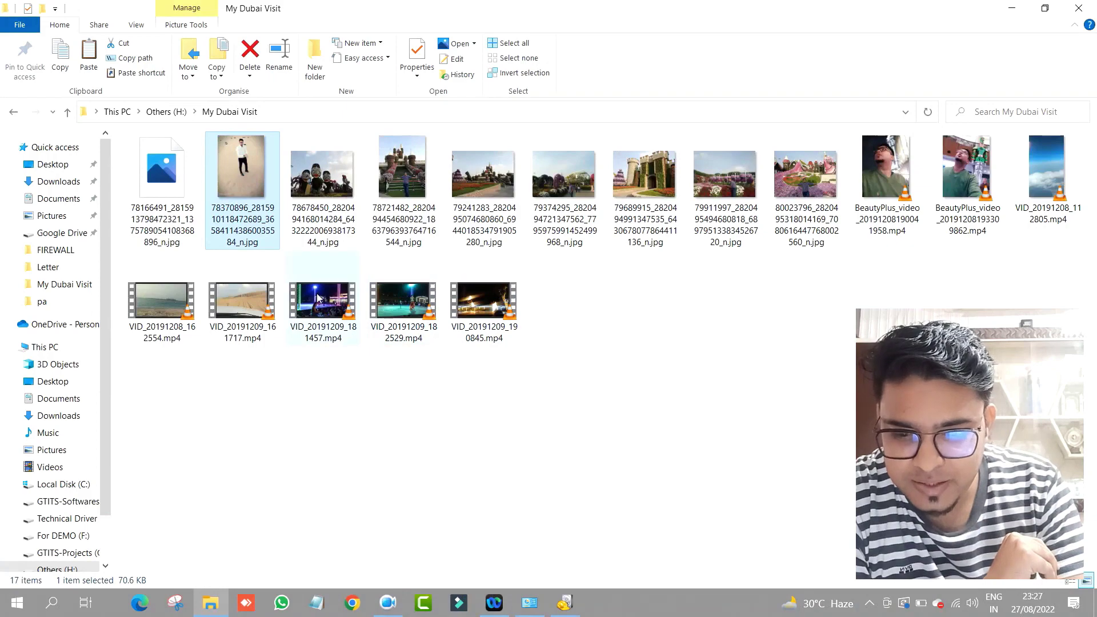
# Step: Play the recovered video VID_20191209_161717.mp4, check it at several points through to near its end, and close the player
pyautogui.doubleClick(219, 307)
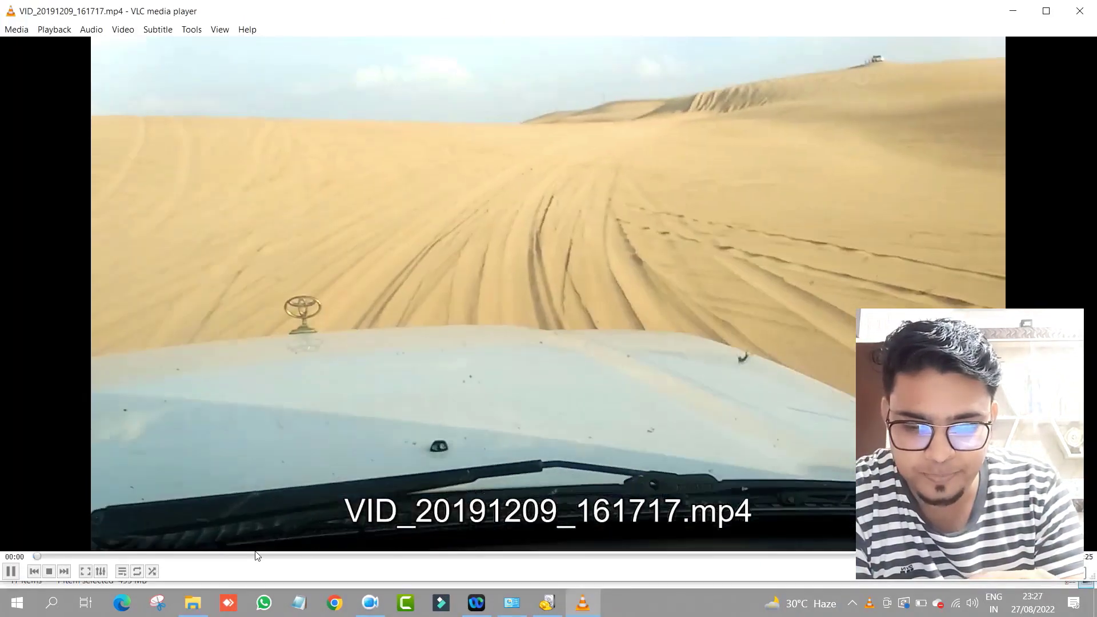
pyautogui.click(253, 555)
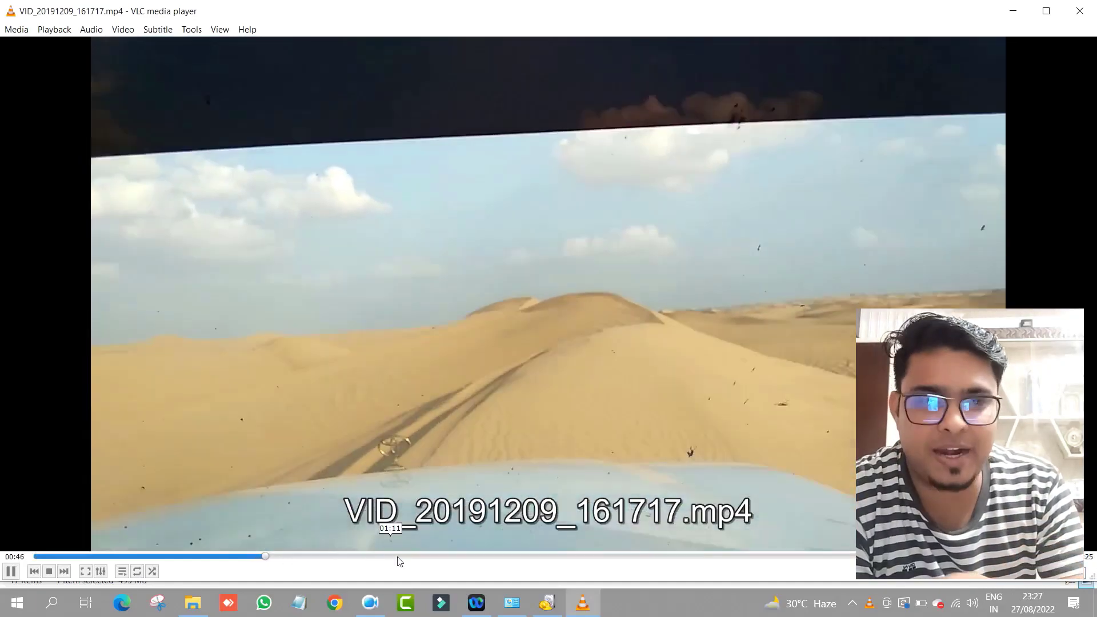
pyautogui.click(485, 556)
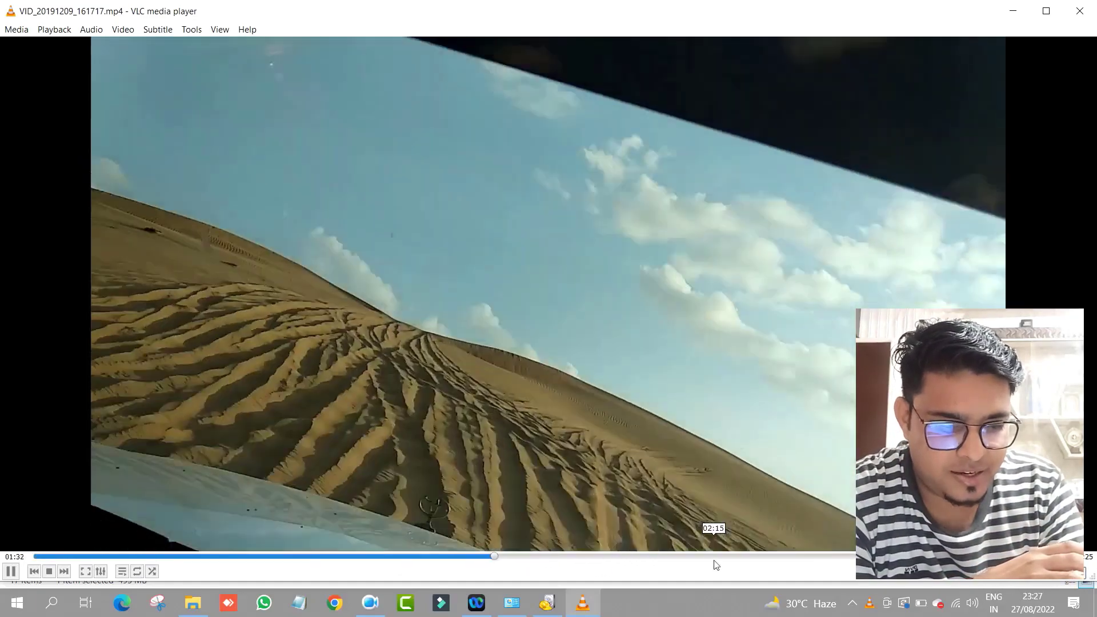
pyautogui.click(894, 556)
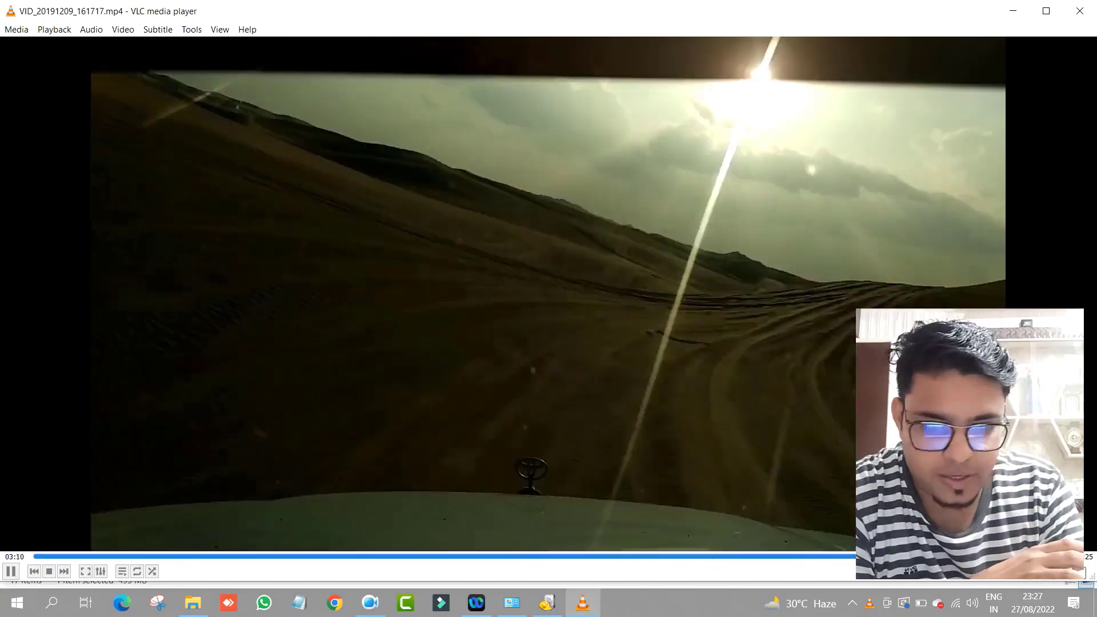
pyautogui.hotkey('alt', 'F4')
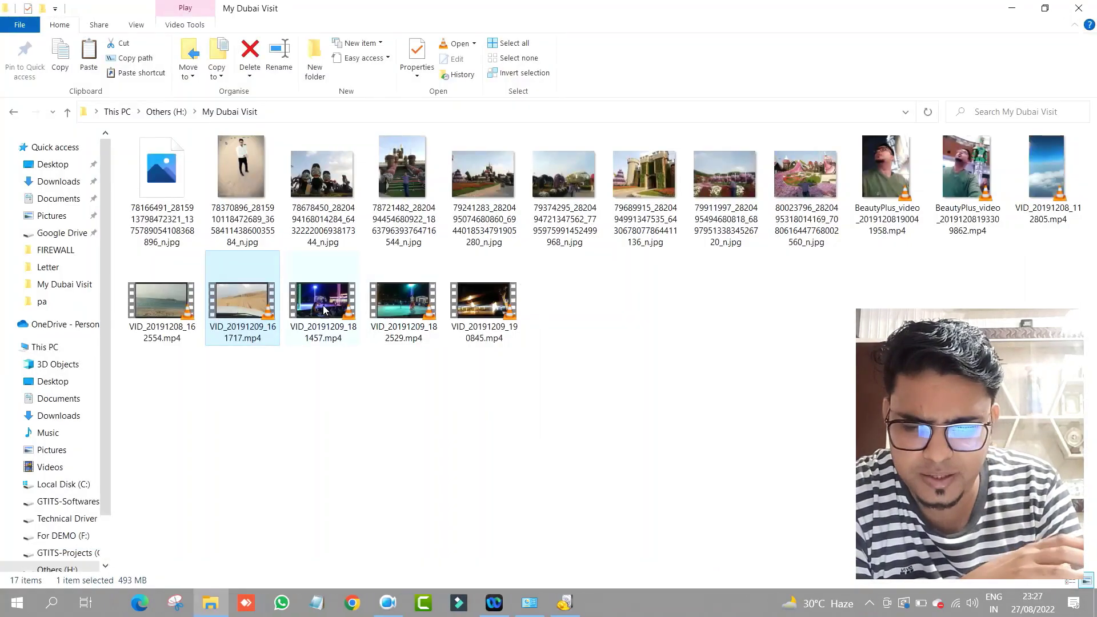
# Step: Play the recovered video VID_20191209_181457.mp4, sample it at several points up to its final part, and close the player
pyautogui.click(324, 309)
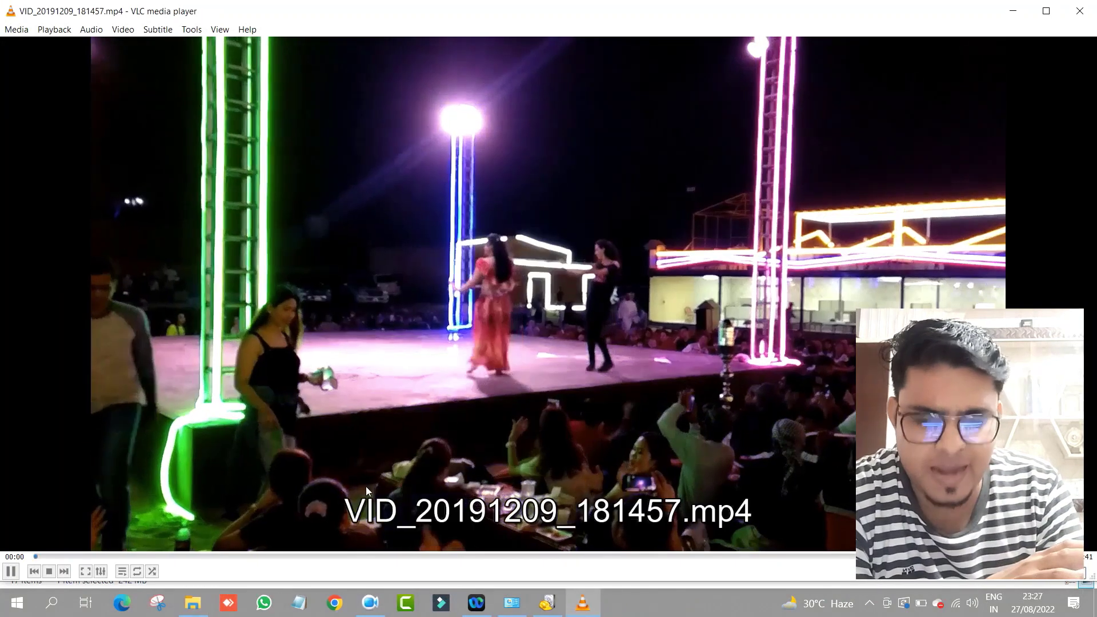
pyautogui.click(325, 558)
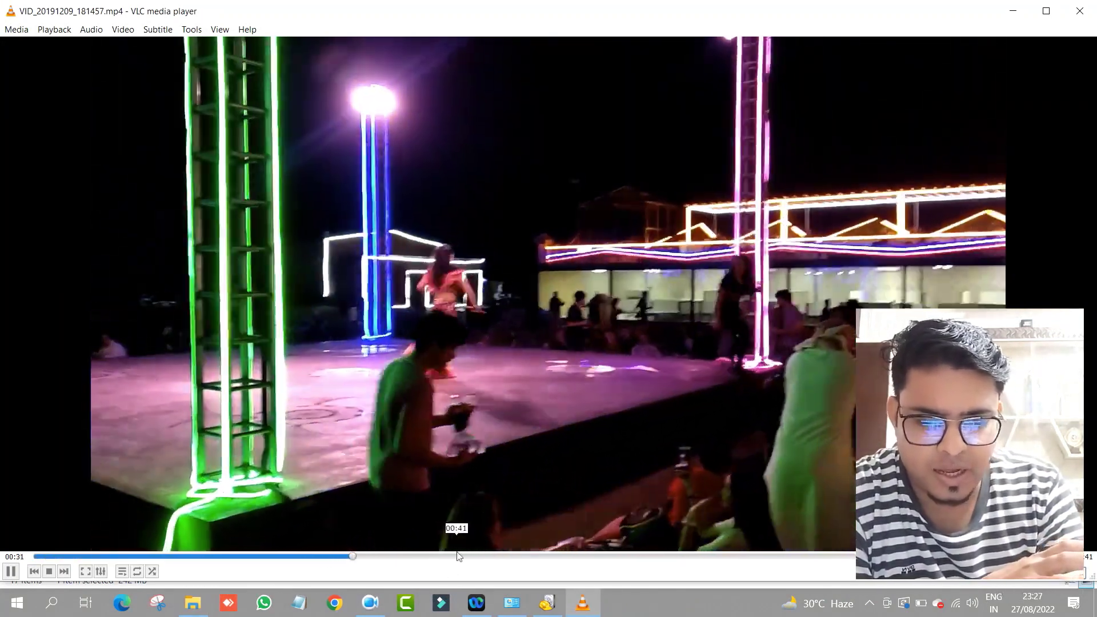
pyautogui.click(455, 557)
pyautogui.click(546, 557)
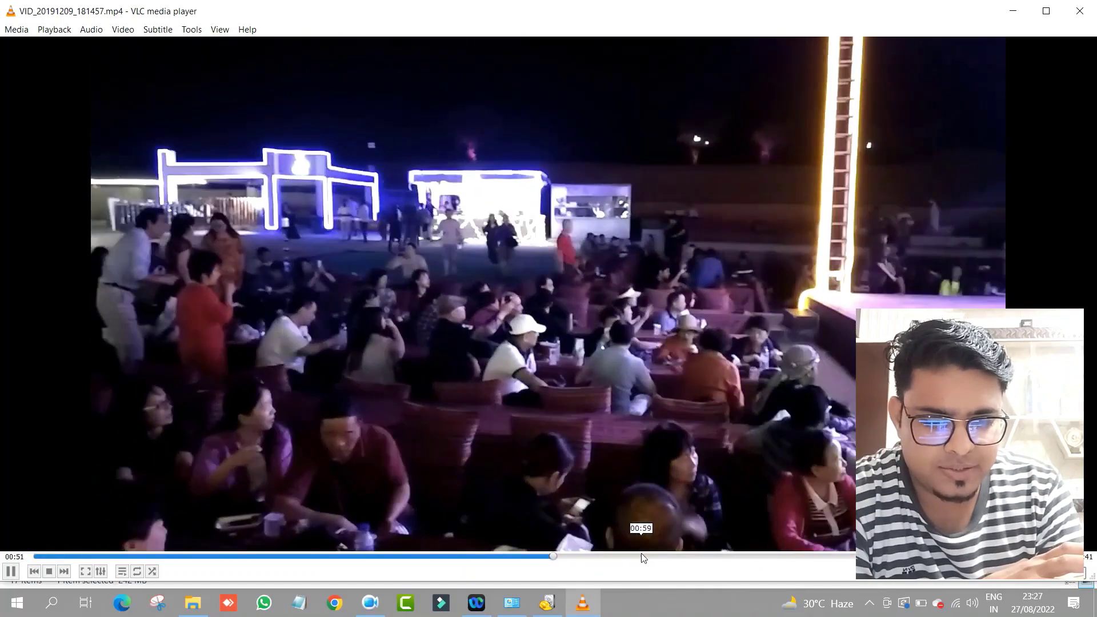
pyautogui.click(641, 557)
pyautogui.click(835, 557)
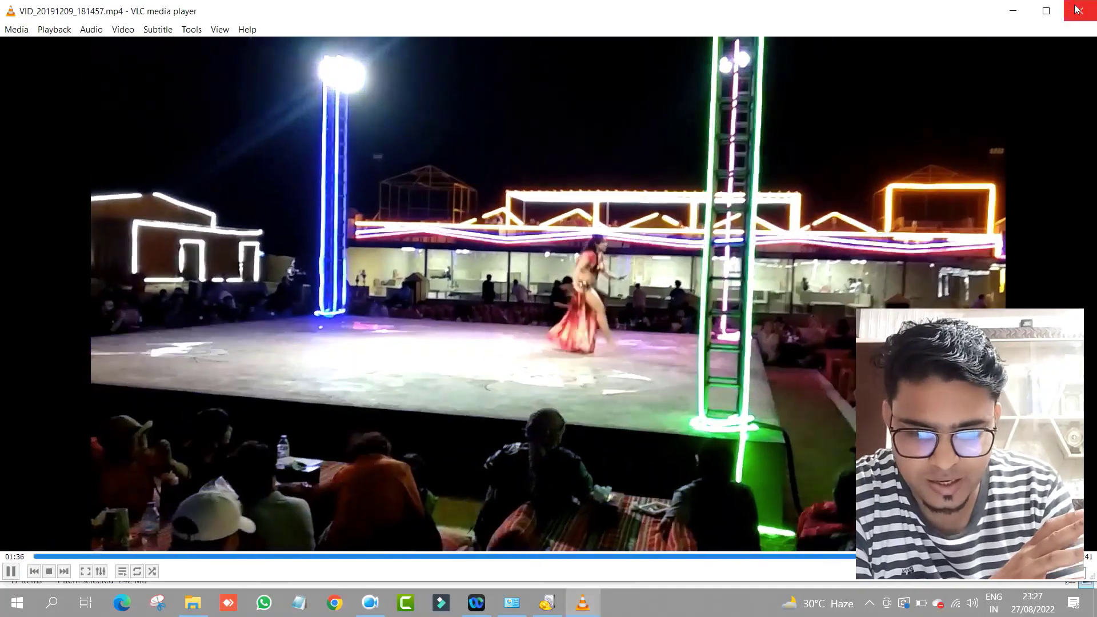
pyautogui.hotkey('alt', 'F4')
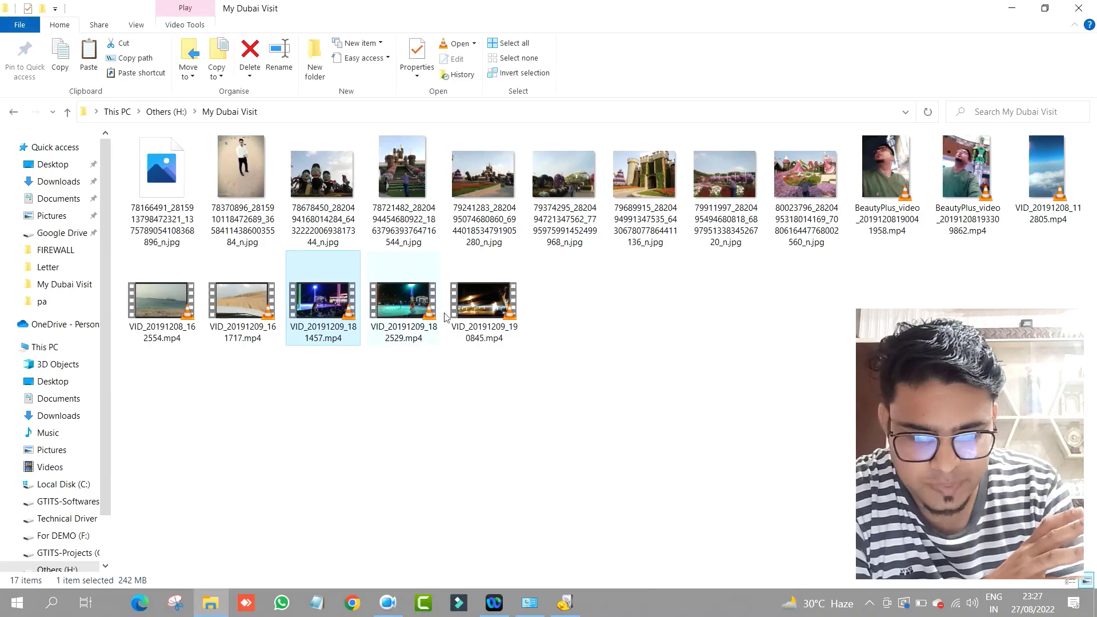
# Step: Play VID_20191209_190845.mp4, check points up to its end, and close both the player and the My Dubai Visit folder window
pyautogui.doubleClick(488, 313)
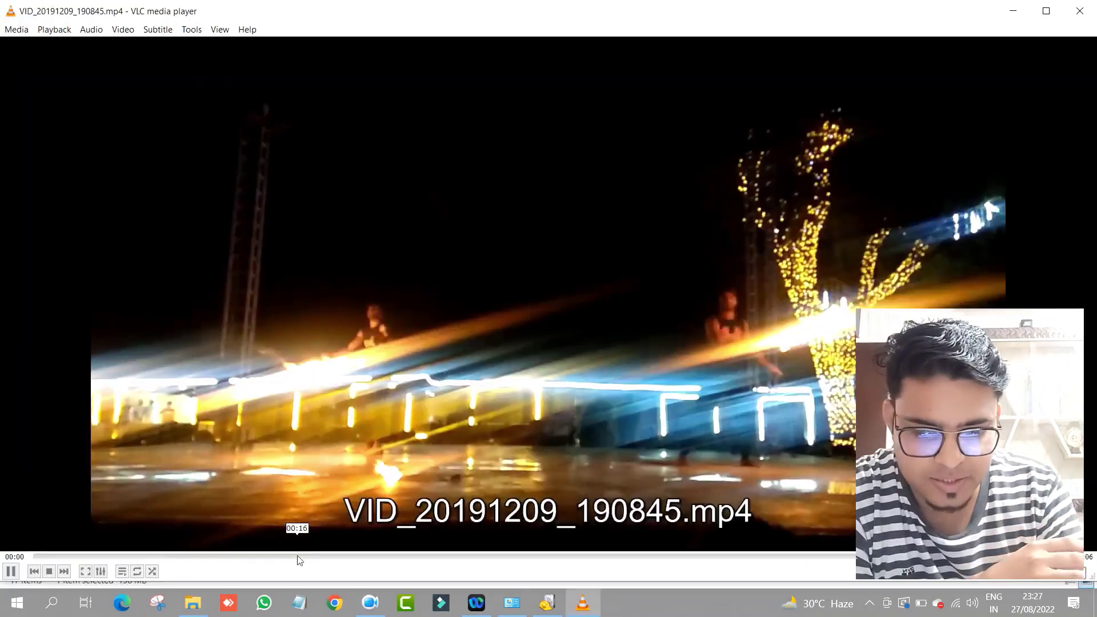
pyautogui.moveTo(296, 559); pyautogui.dragTo(486, 556)
pyautogui.click(838, 556)
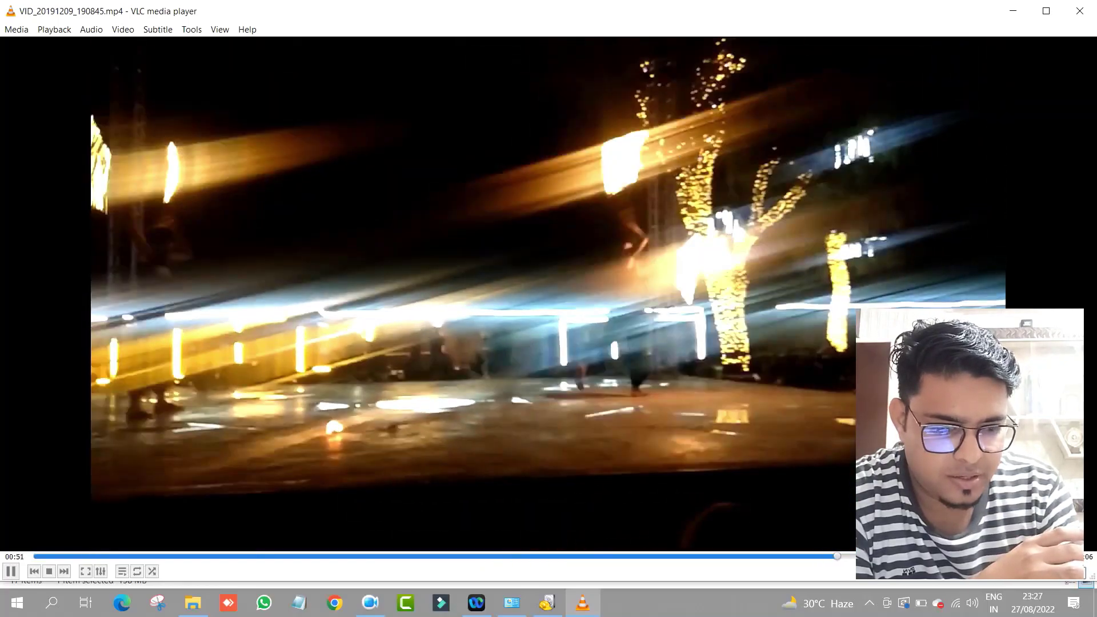
pyautogui.click(1023, 556)
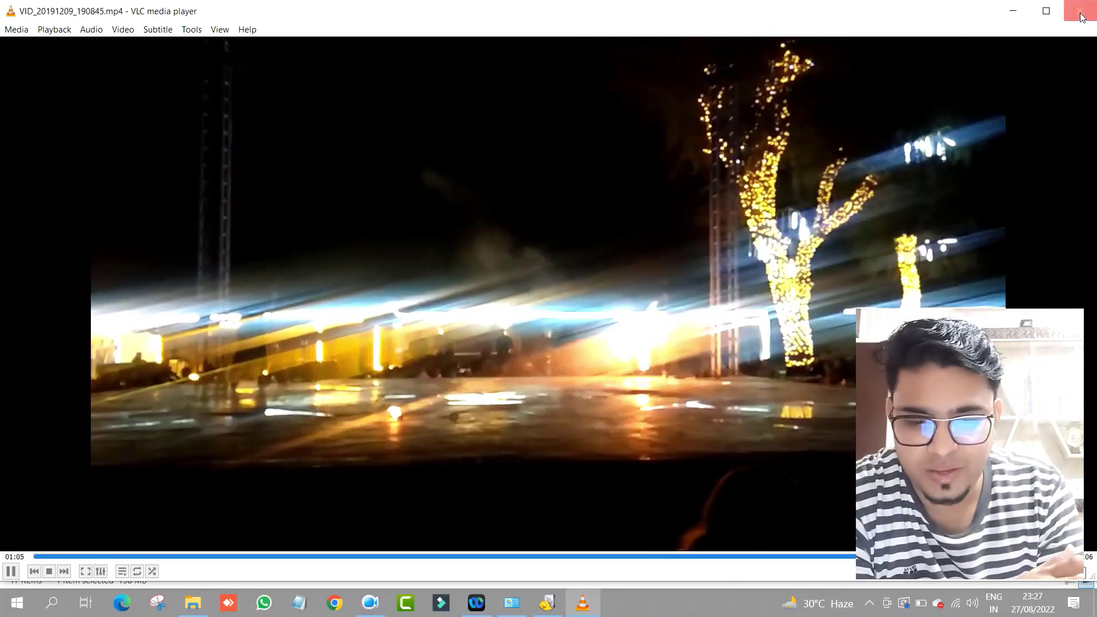
pyautogui.click(1081, 11)
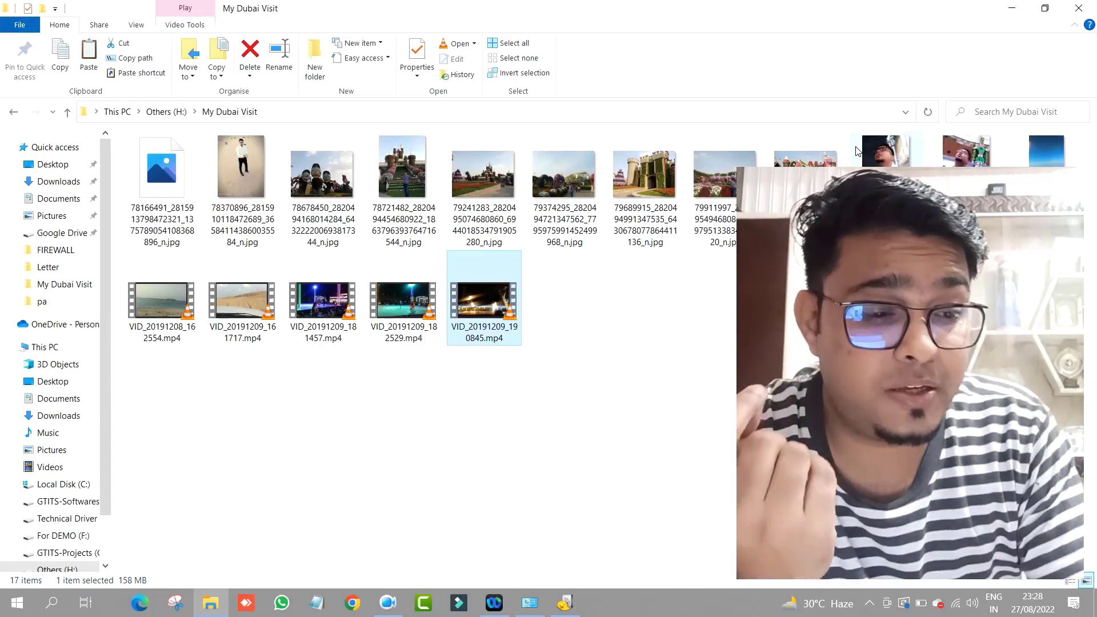
pyautogui.click(1078, 8)
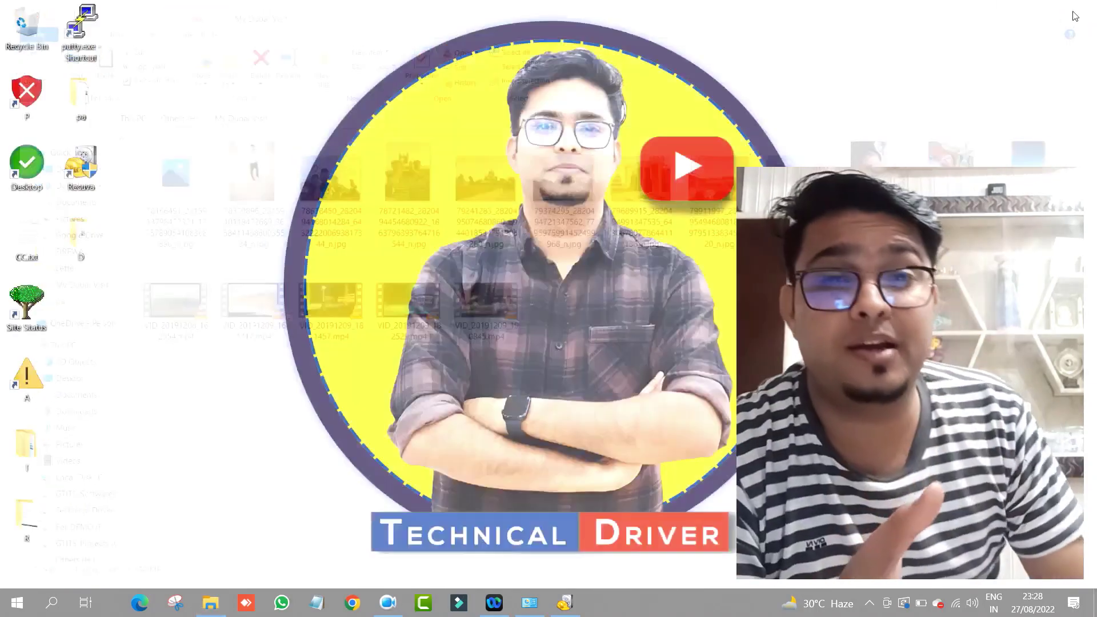